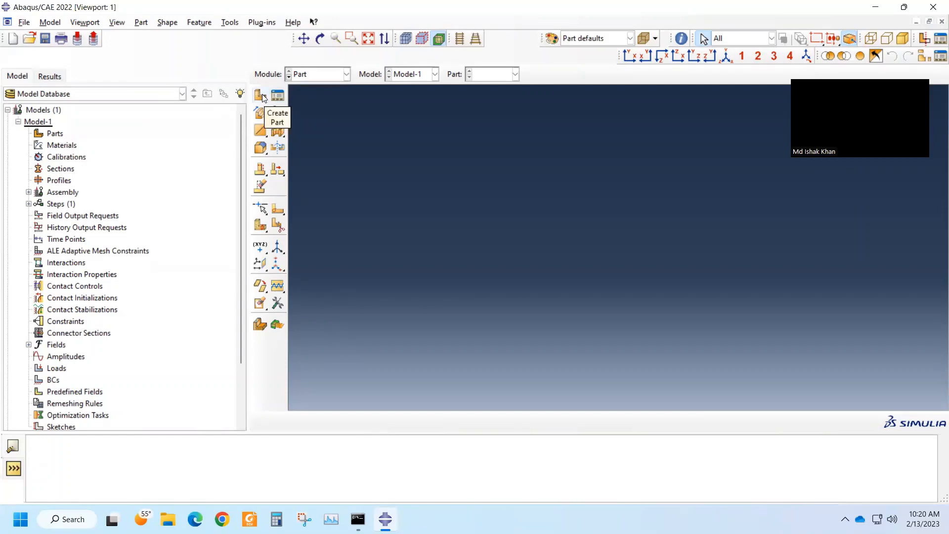
# - Create a 3D deformable part with a solid extrusion base feature and an approximate size of 200
pyautogui.rightClick(55, 134)
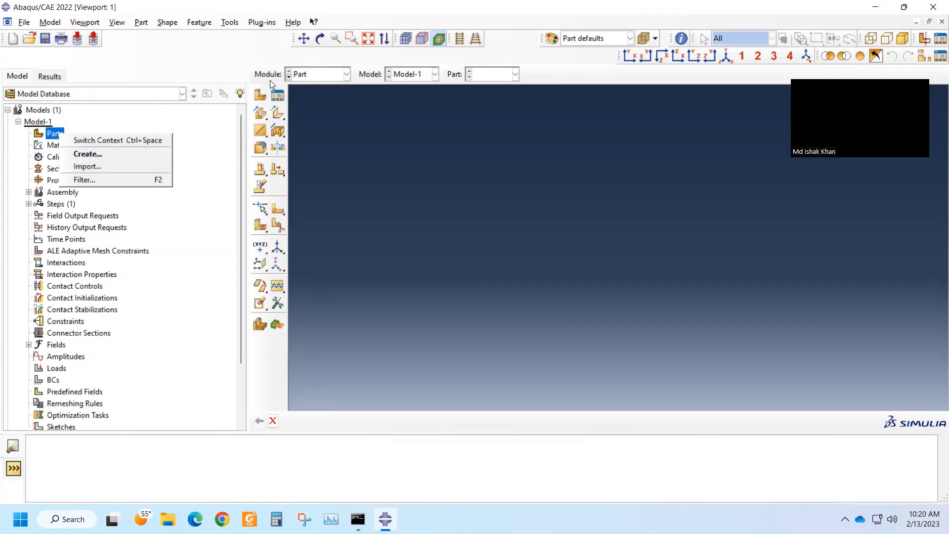
pyautogui.click(259, 96)
pyautogui.click(259, 95)
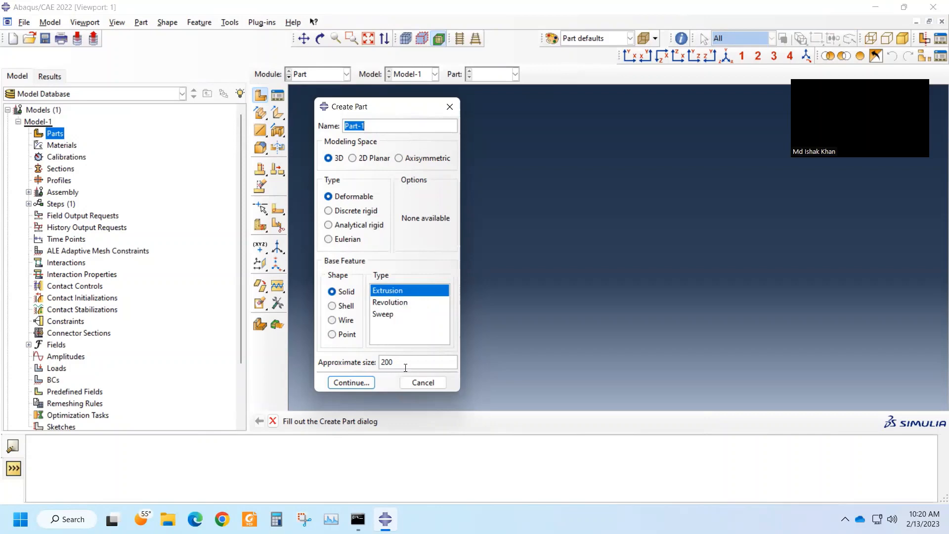
pyautogui.click(356, 384)
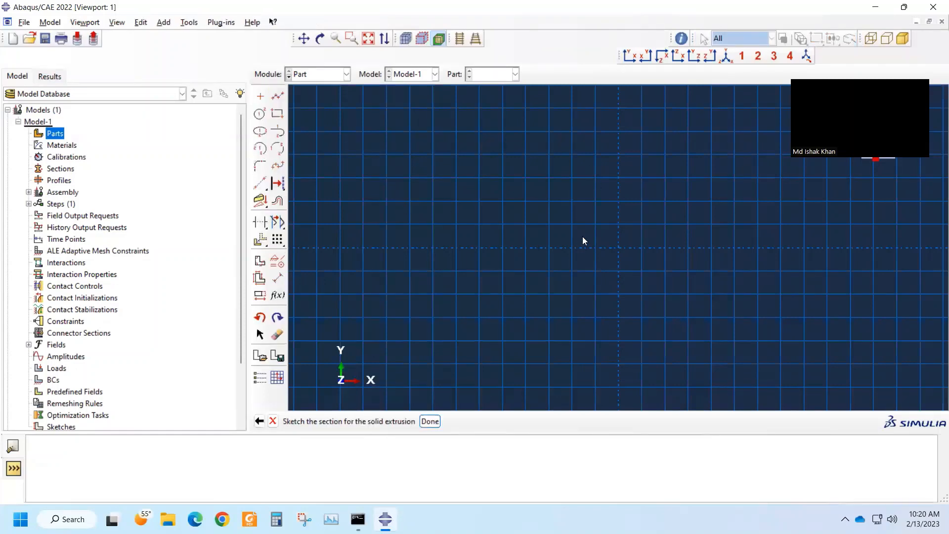
# - Sketch a rectangle about 43.75 wide and 28.75 high around the sketch origin
pyautogui.click(277, 114)
pyautogui.click(531, 178)
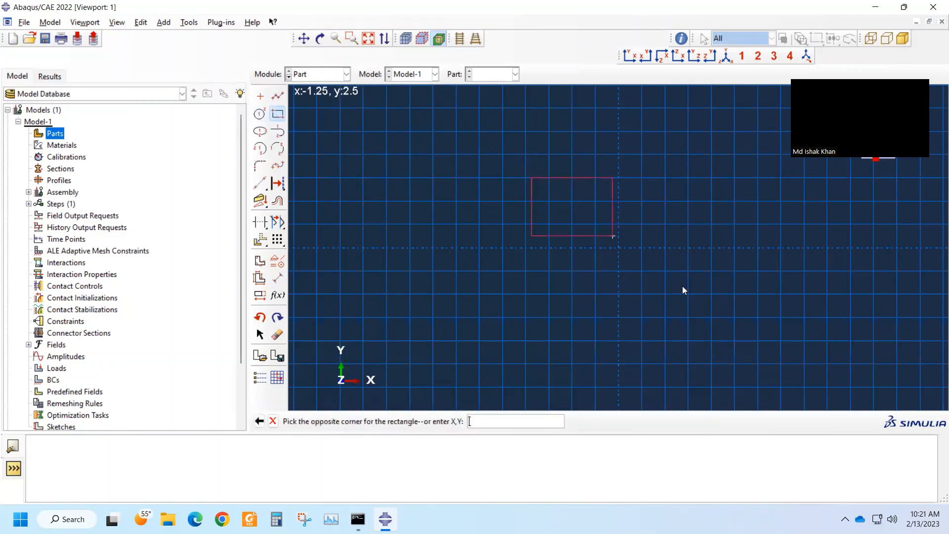
pyautogui.click(735, 312)
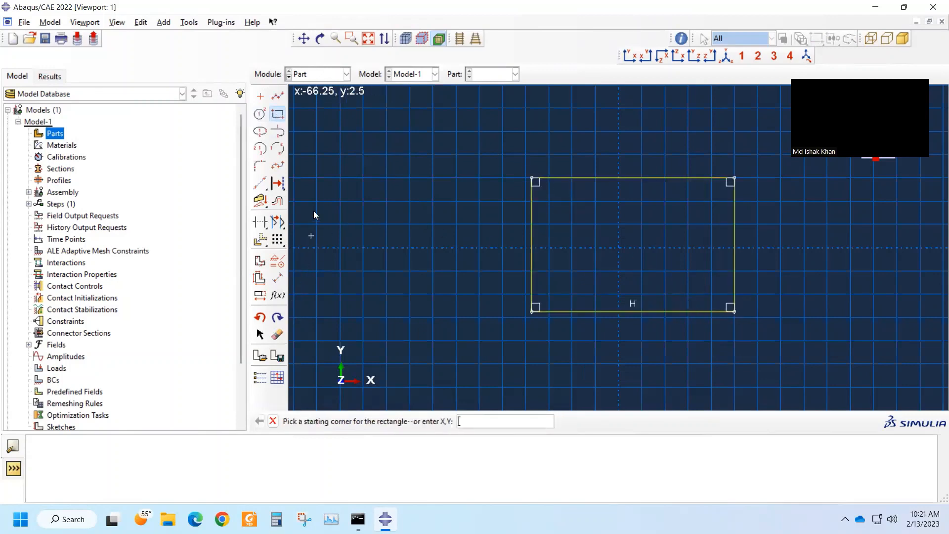
# - Dimension the rectangle's top edge and left edge, setting both the width and the height to 20
pyautogui.click(278, 277)
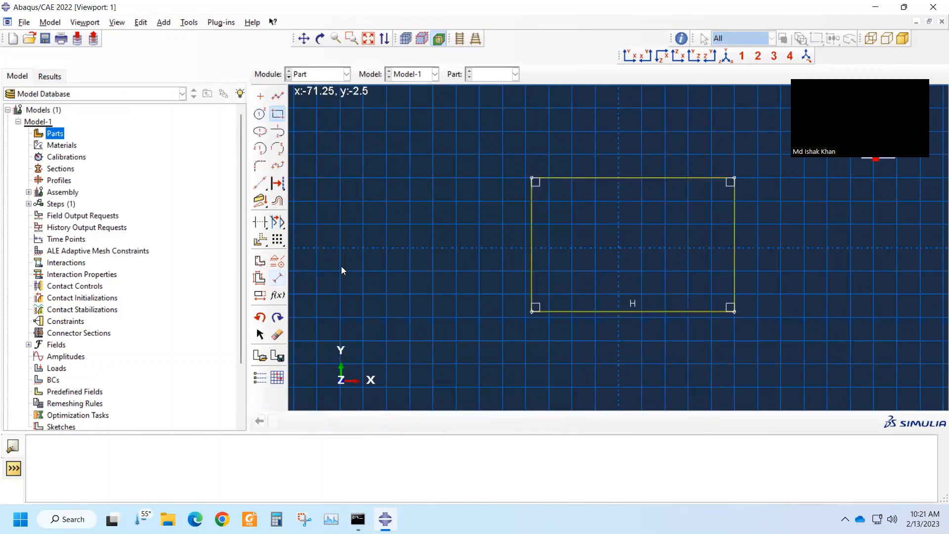
pyautogui.click(611, 178)
pyautogui.click(617, 136)
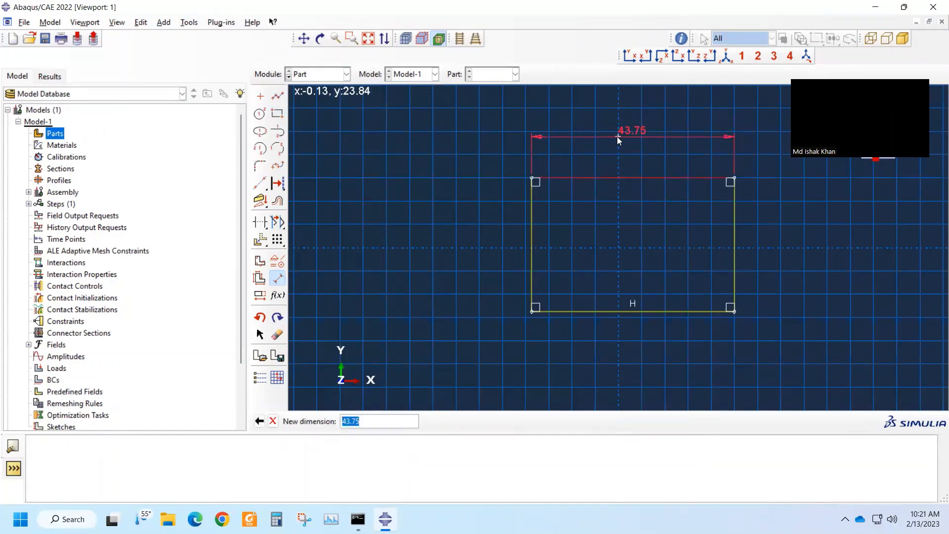
pyautogui.write('20')
pyautogui.press('Return')
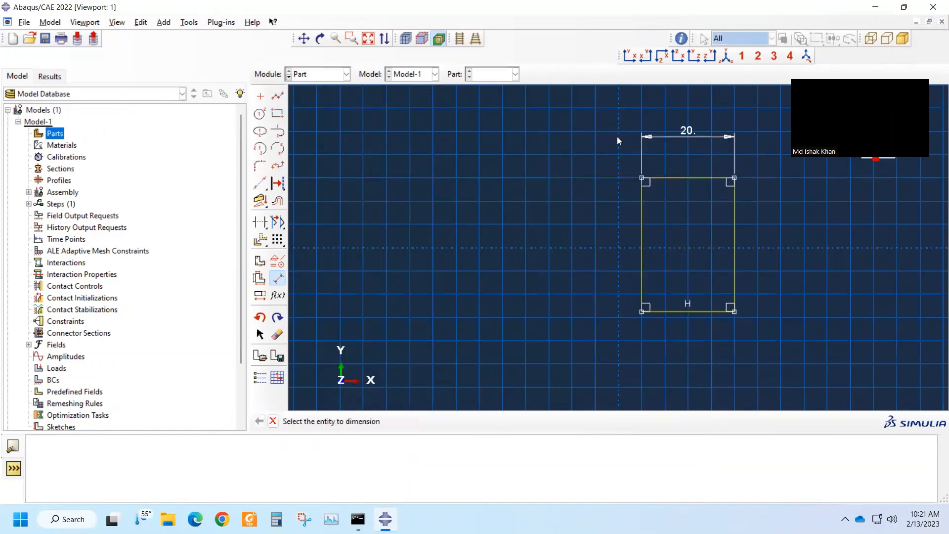
pyautogui.click(640, 245)
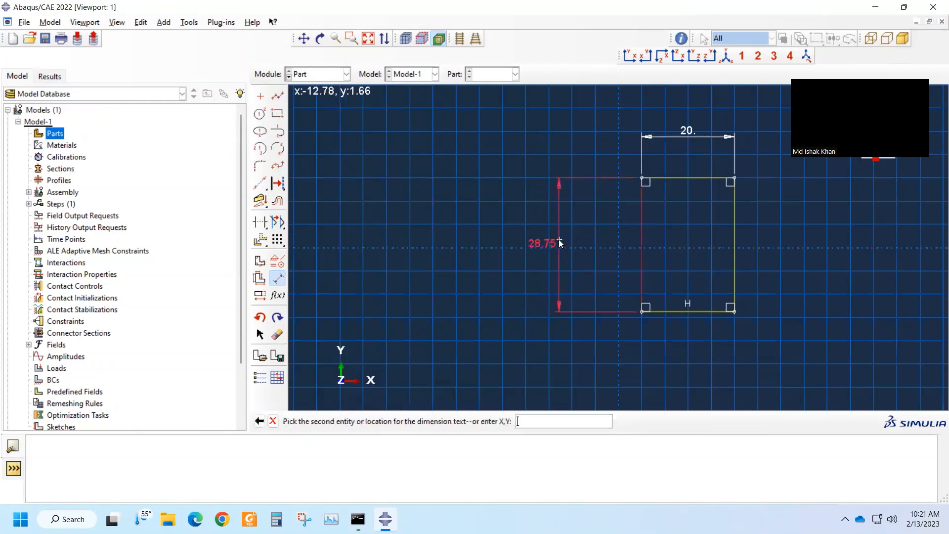
pyautogui.click(559, 241)
pyautogui.write('20')
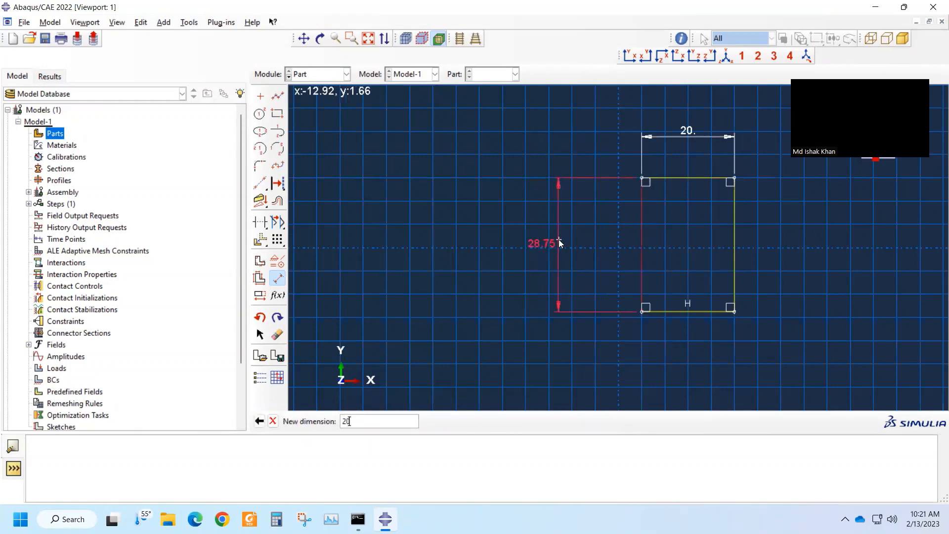
pyautogui.press('Return')
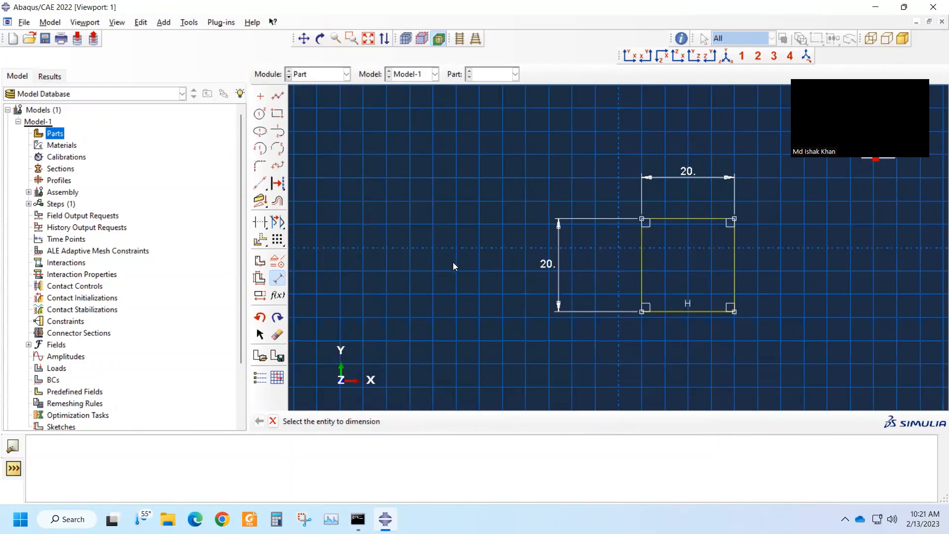
pyautogui.click(272, 422)
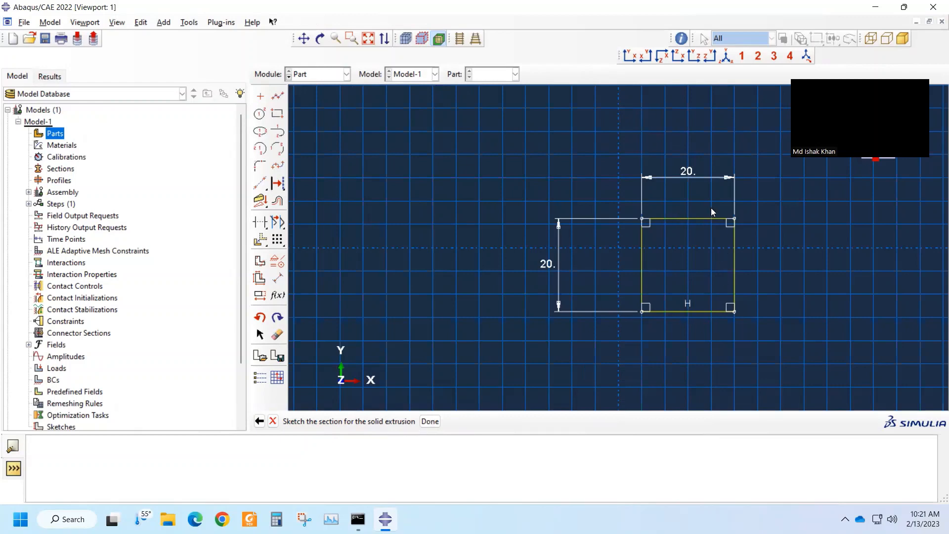
# - Finish the section sketch and extrude it to a blind depth of 20
pyautogui.click(430, 421)
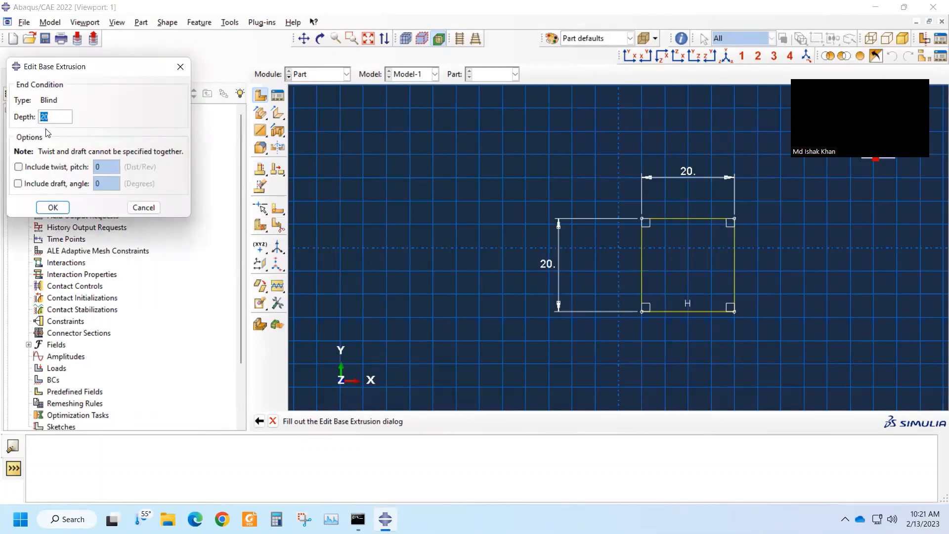
pyautogui.click(52, 208)
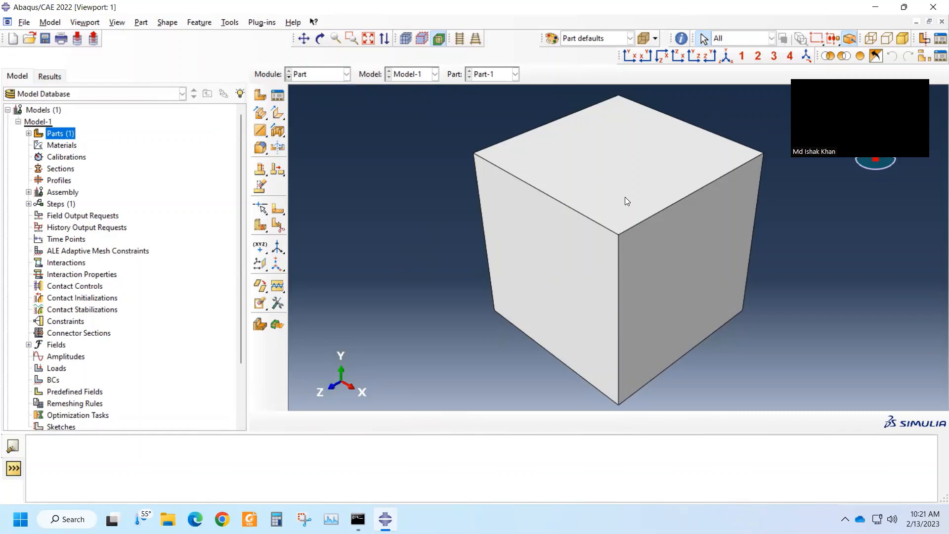
# - Edit the cube's solid extrusion feature in the model tree and apply a depth of 25
pyautogui.click(28, 133)
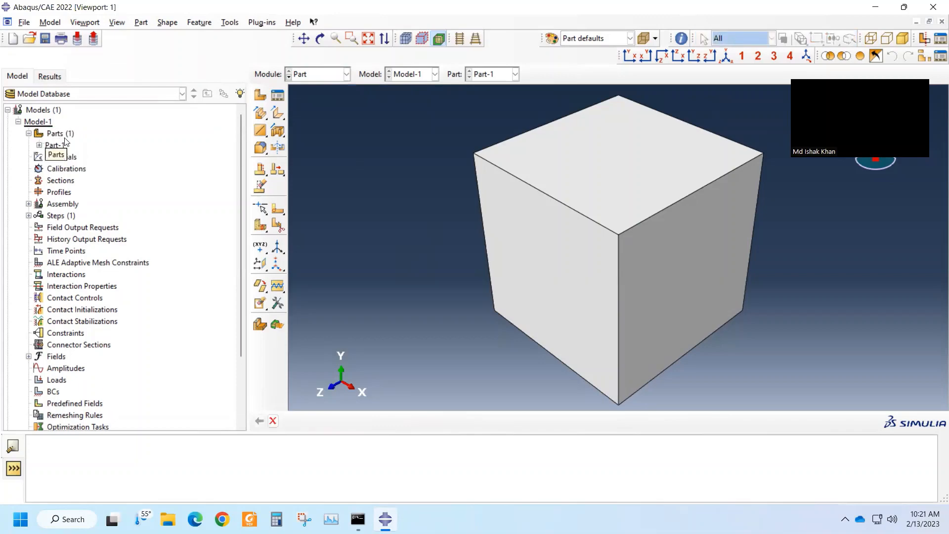
pyautogui.click(40, 145)
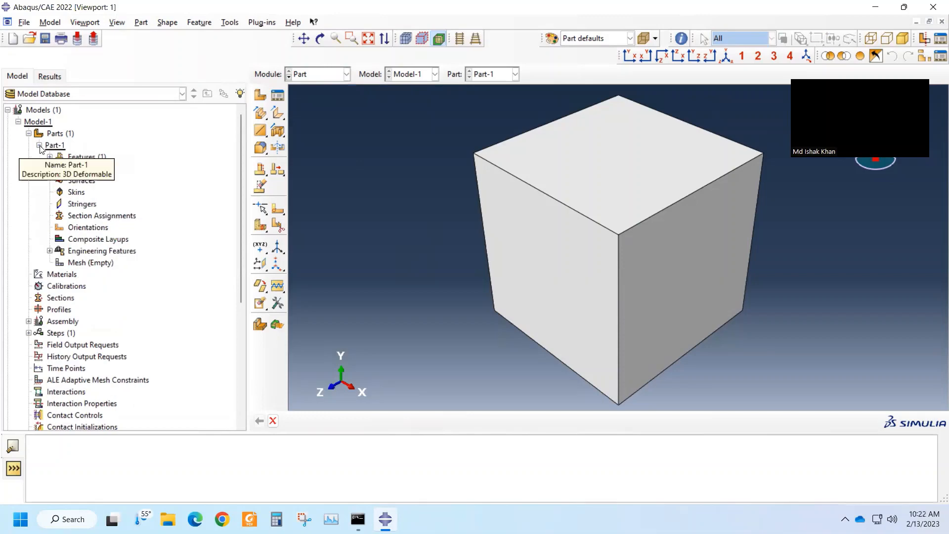
pyautogui.click(49, 157)
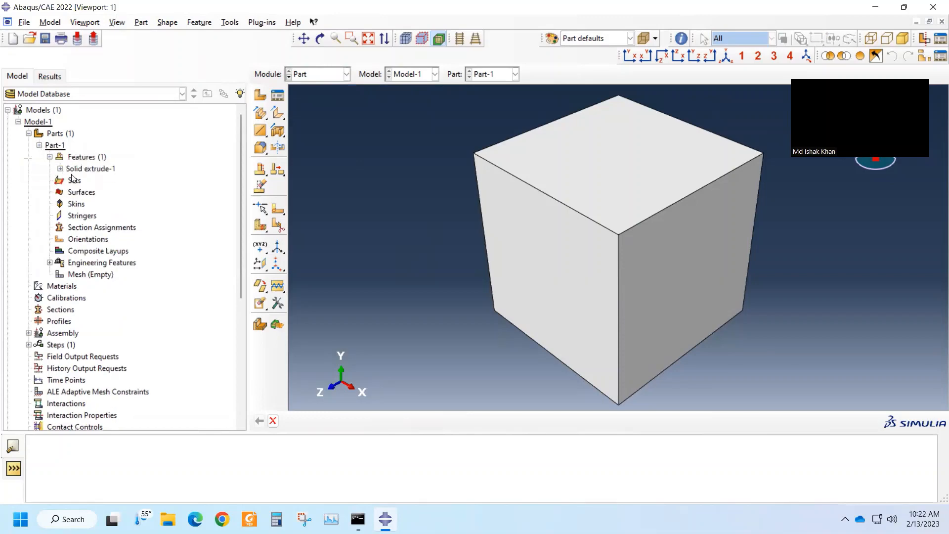
pyautogui.click(60, 169)
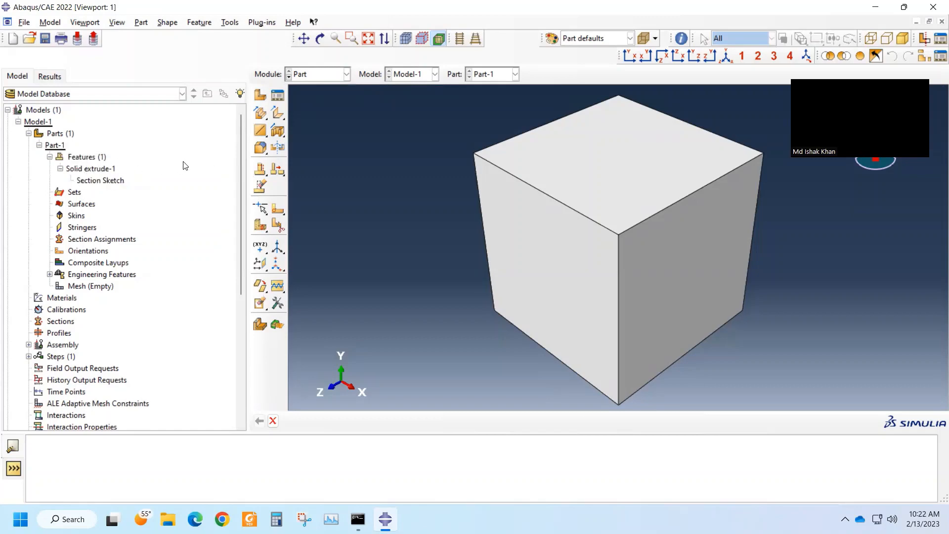
pyautogui.rightClick(101, 170)
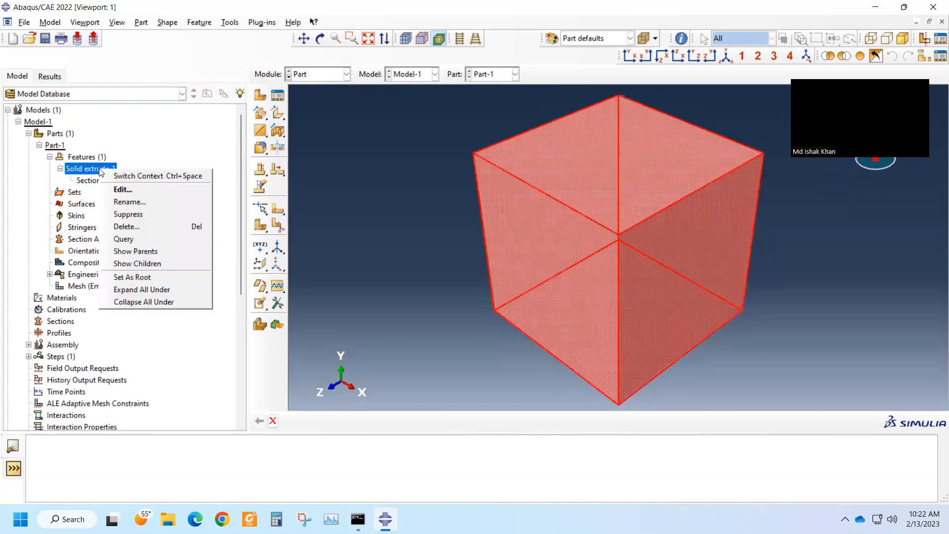
pyautogui.click(122, 190)
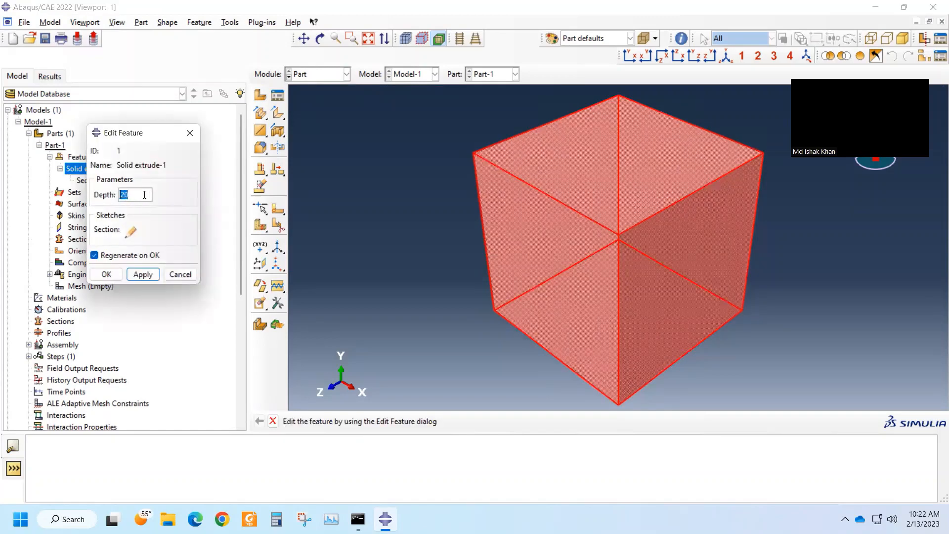
pyautogui.write('25')
pyautogui.click(142, 275)
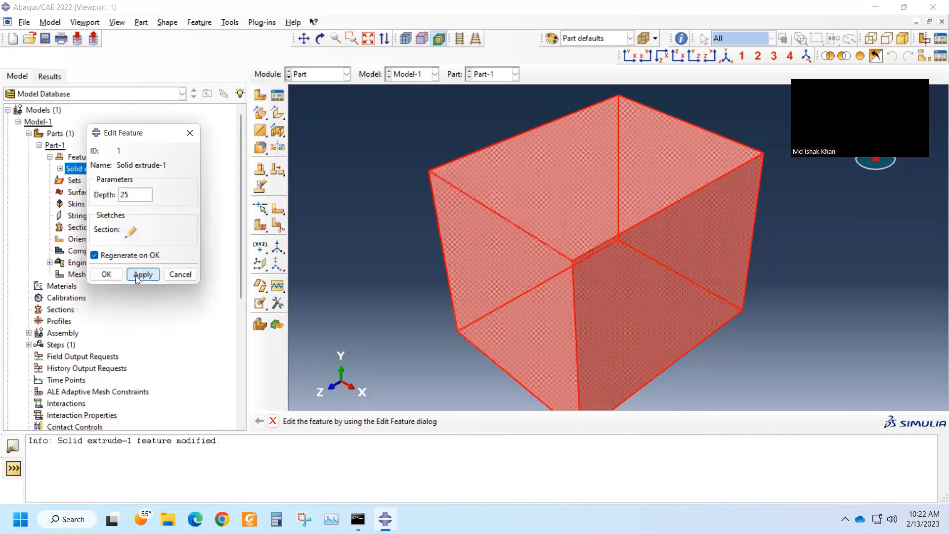
# - Set the extrusion depth back to 20 and finish editing the feature
pyautogui.doubleClick(123, 194)
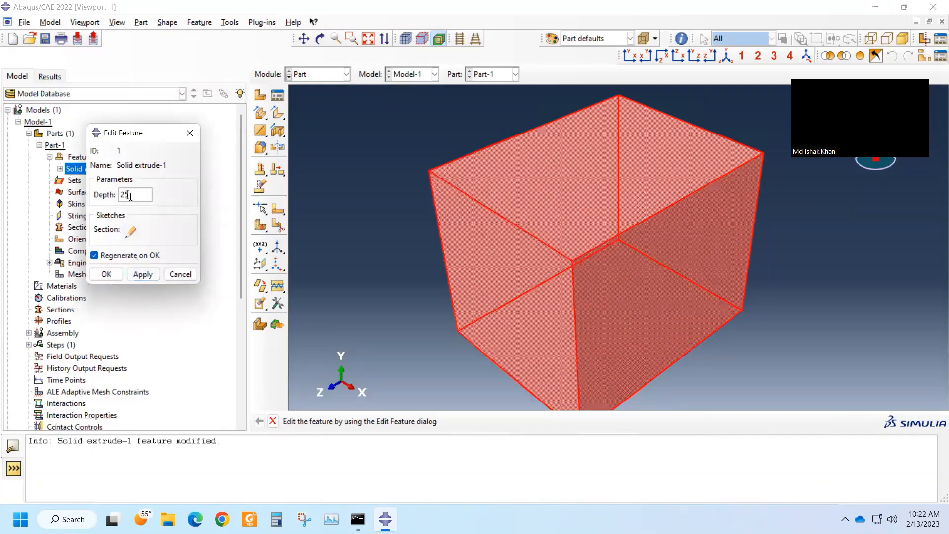
pyautogui.write('20')
pyautogui.click(141, 276)
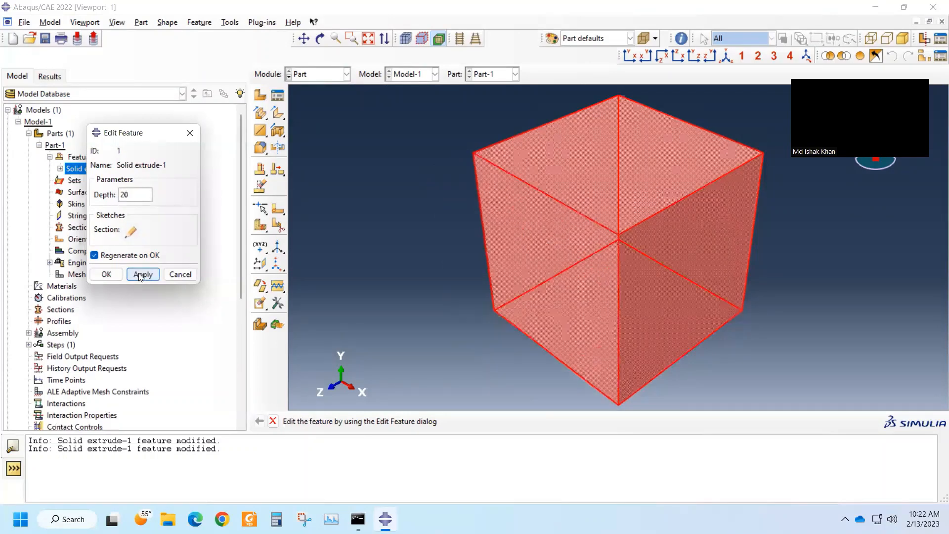
pyautogui.click(103, 276)
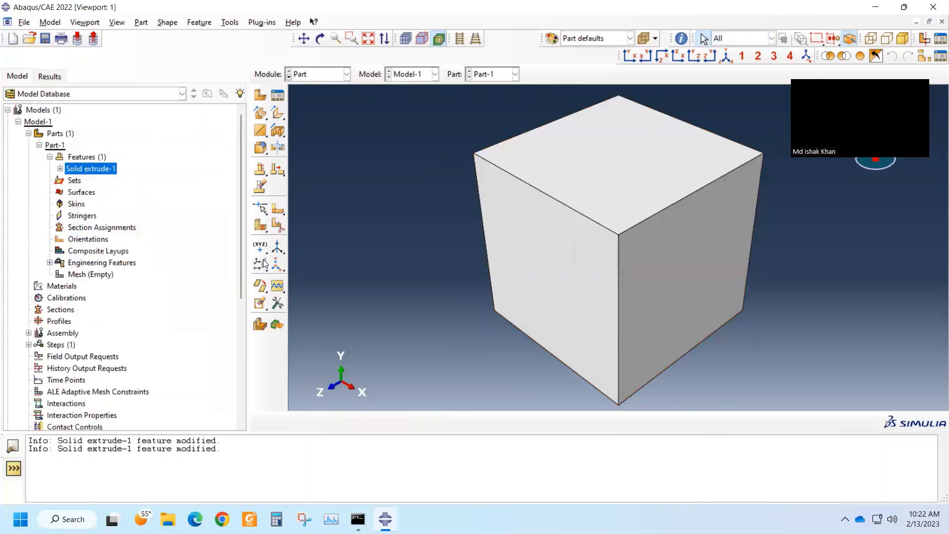
# - Edit the extrusion's section sketch by adding a small circle inside the square, slightly left of its centre, and finish the sketch
pyautogui.click(60, 169)
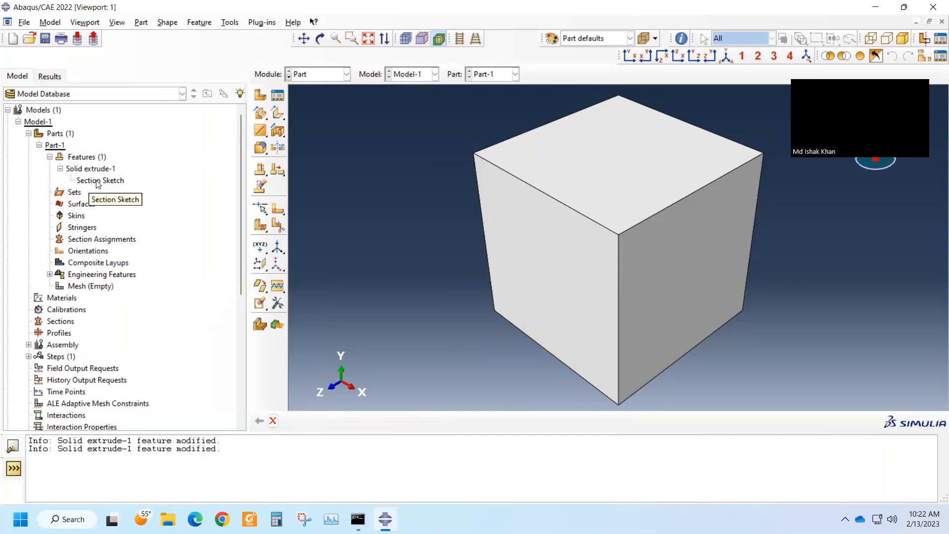
pyautogui.rightClick(98, 182)
pyautogui.click(113, 202)
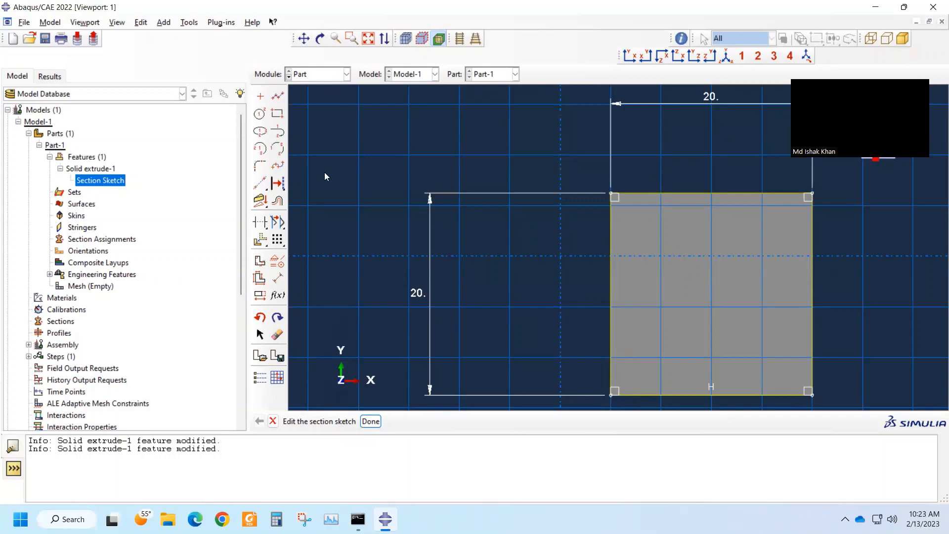
pyautogui.click(257, 116)
pyautogui.click(686, 269)
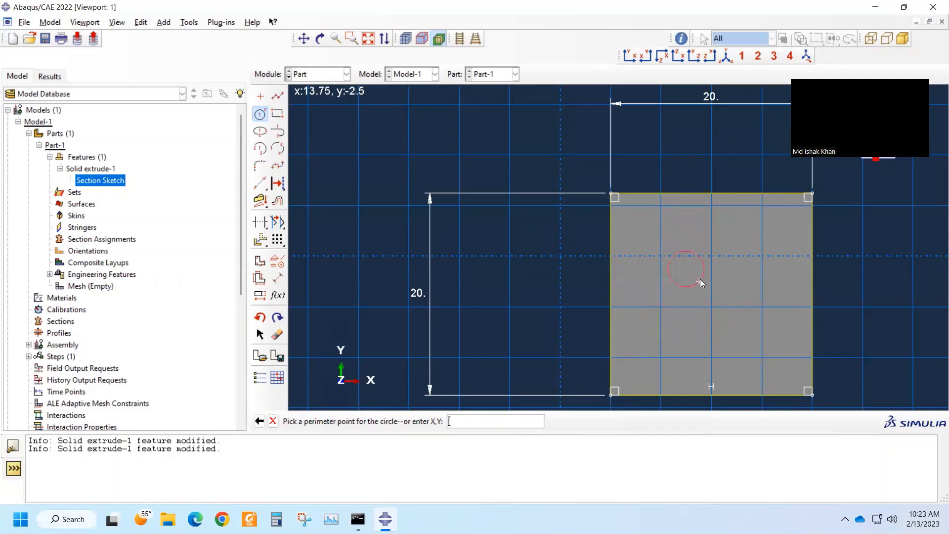
pyautogui.click(710, 282)
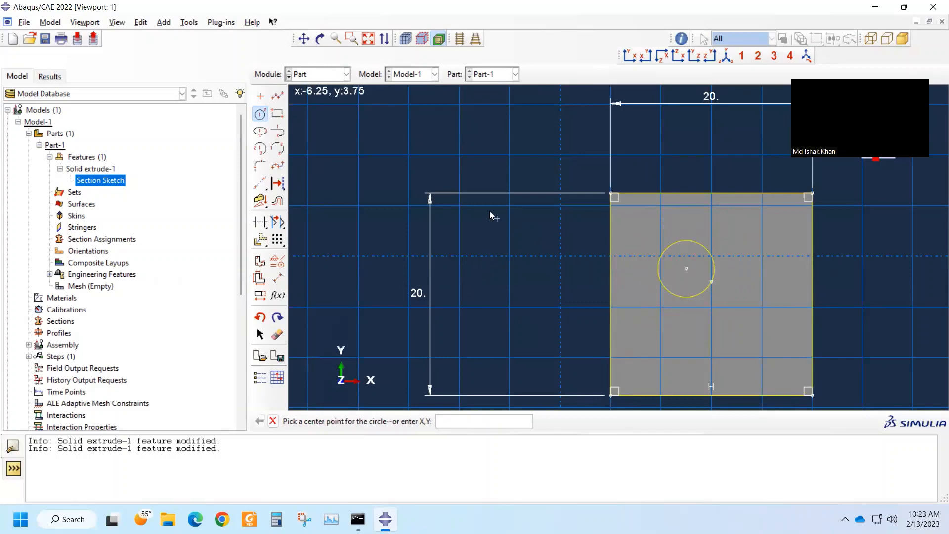
pyautogui.click(273, 421)
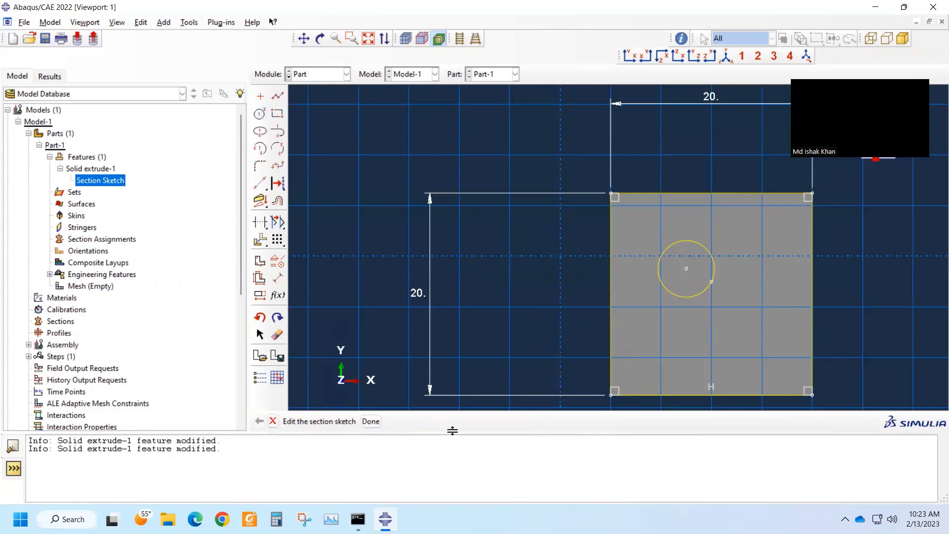
pyautogui.click(371, 421)
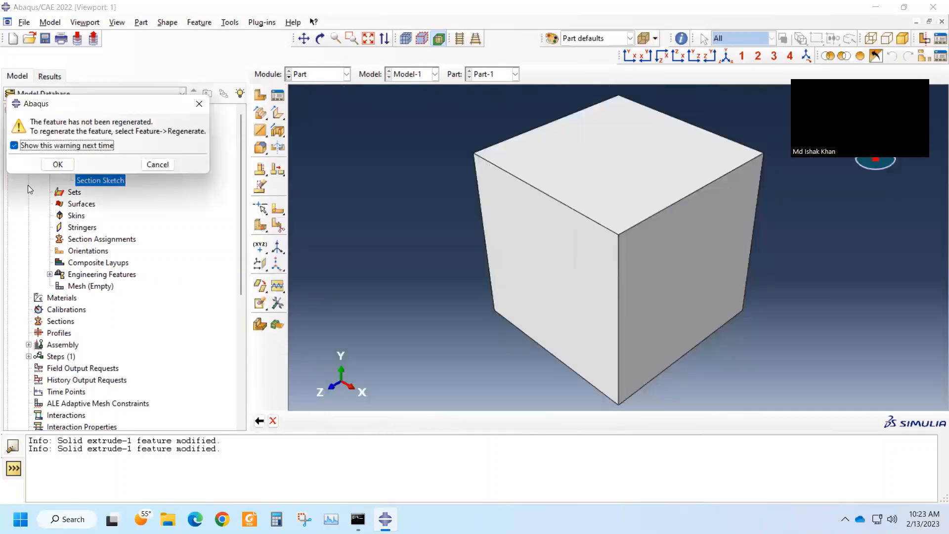
pyautogui.click(58, 164)
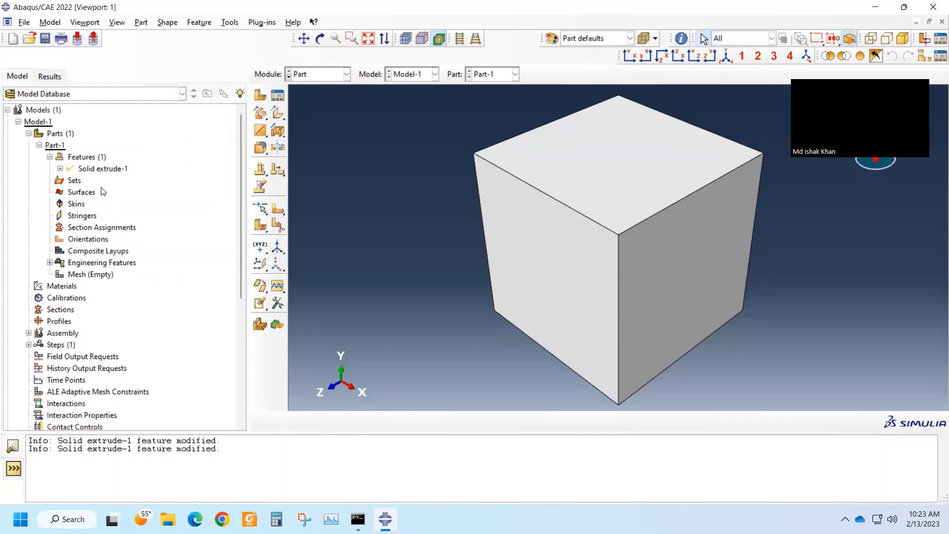
pyautogui.rightClick(102, 170)
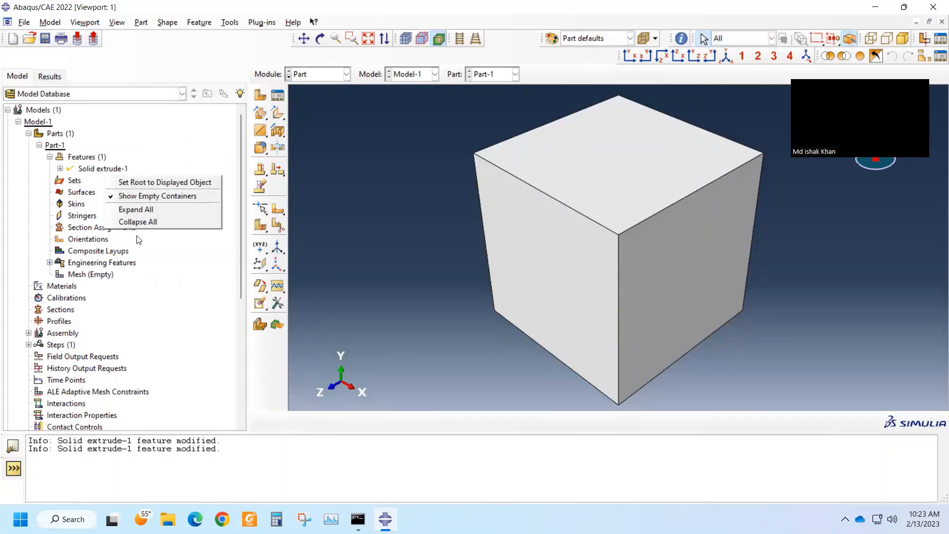
pyautogui.click(206, 310)
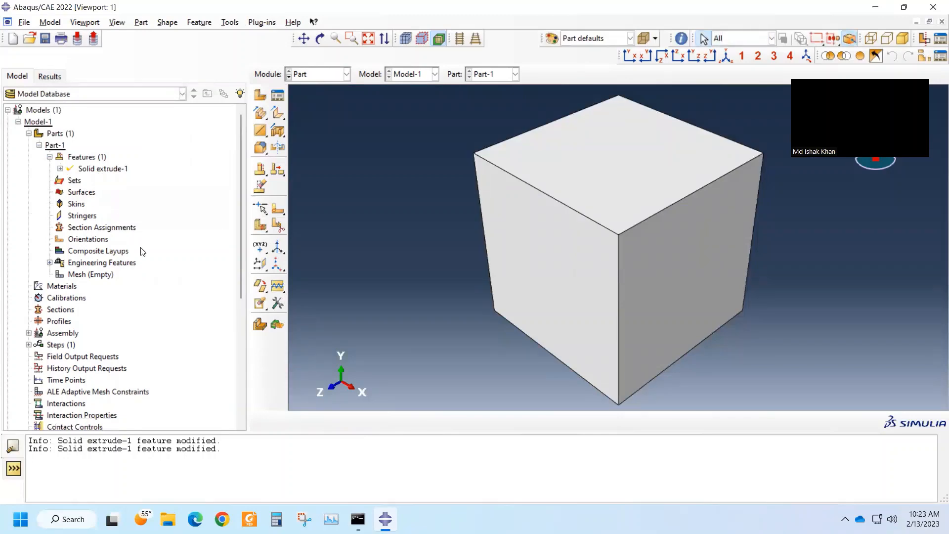
pyautogui.rightClick(97, 169)
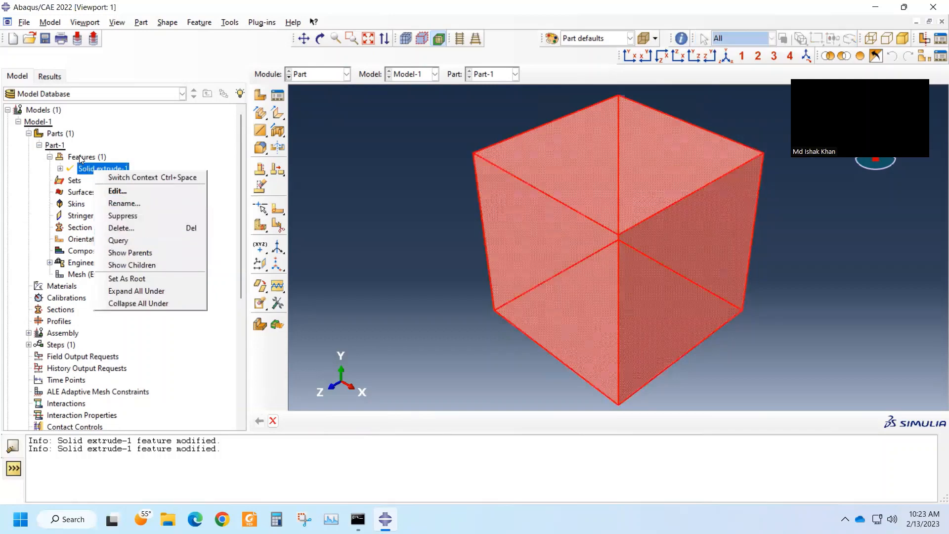
pyautogui.click(174, 152)
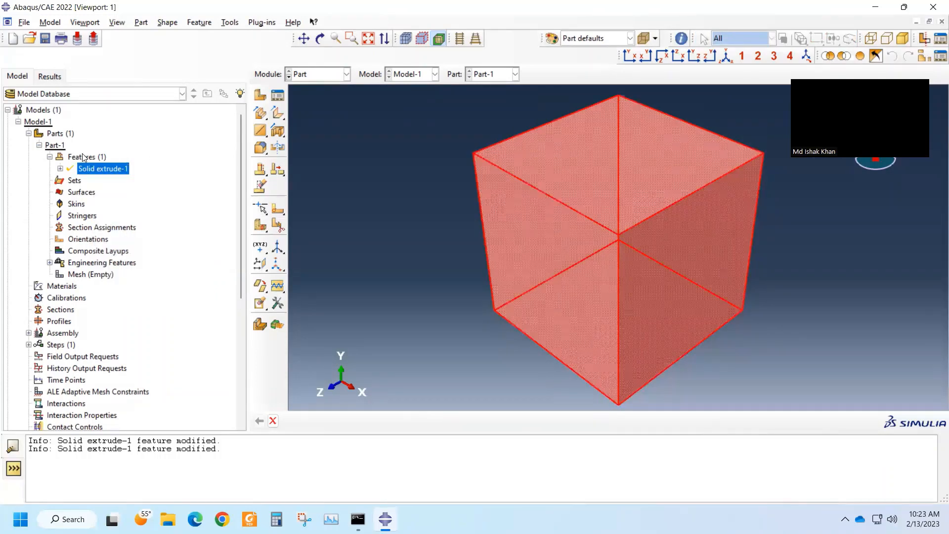
# - Regenerate the part's features so the cube updates with its circular hole
pyautogui.rightClick(83, 157)
pyautogui.click(105, 177)
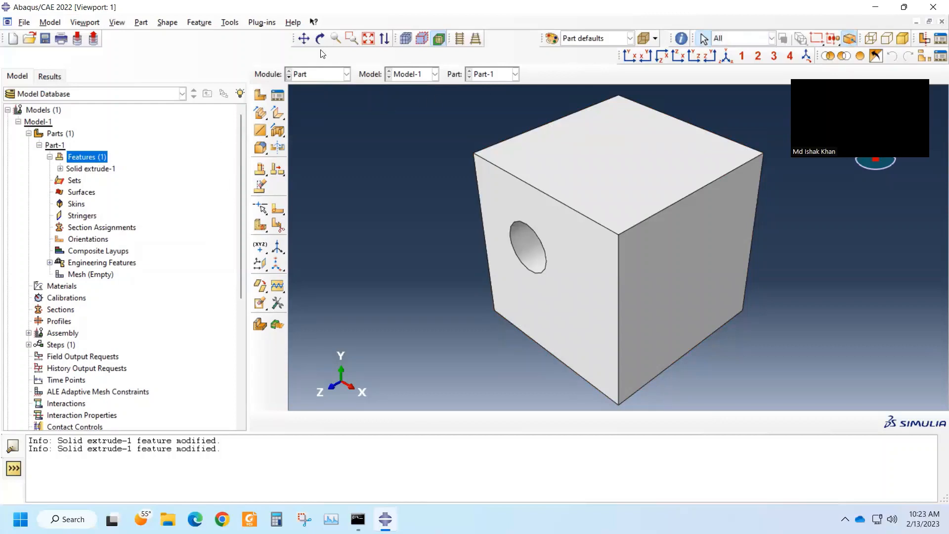
pyautogui.click(627, 56)
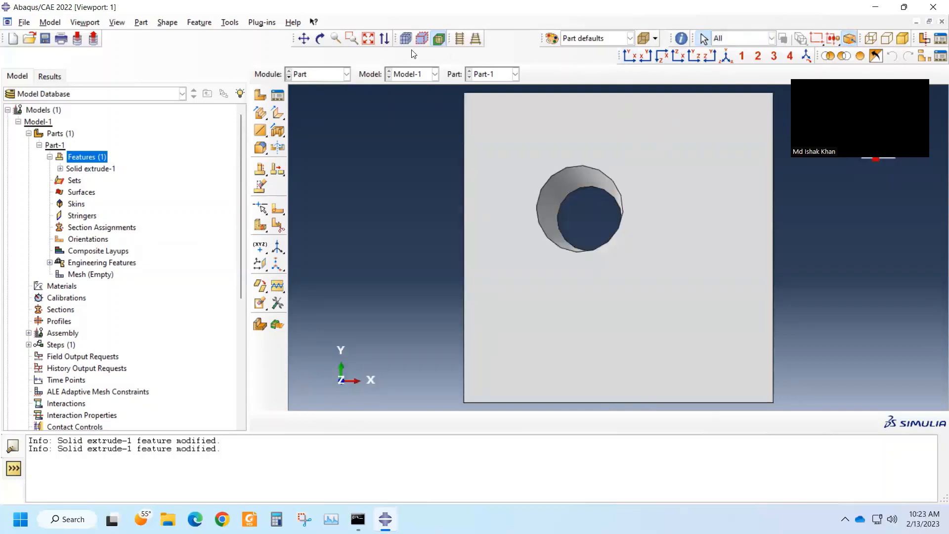
pyautogui.click(320, 38)
pyautogui.moveTo(587, 156)
pyautogui.mouseDown()
pyautogui.moveTo(555, 290)
pyautogui.moveTo(794, 276)
pyautogui.moveTo(752, 422)
pyautogui.moveTo(756, 385)
pyautogui.mouseUp()
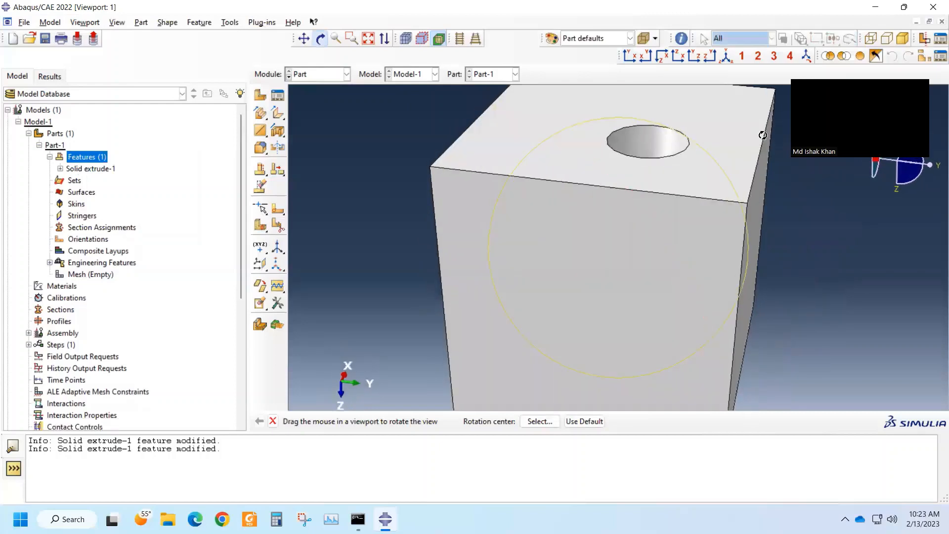
pyautogui.click(727, 58)
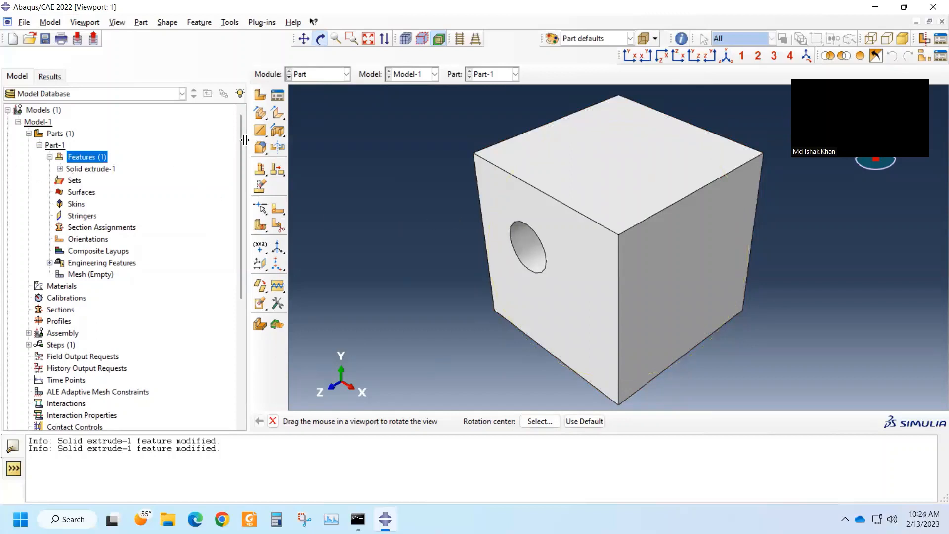
# - Start an extruded cut on the cube's holed face and sketch a small circle near the upper edge, to the right of the existing hole
pyautogui.click(279, 131)
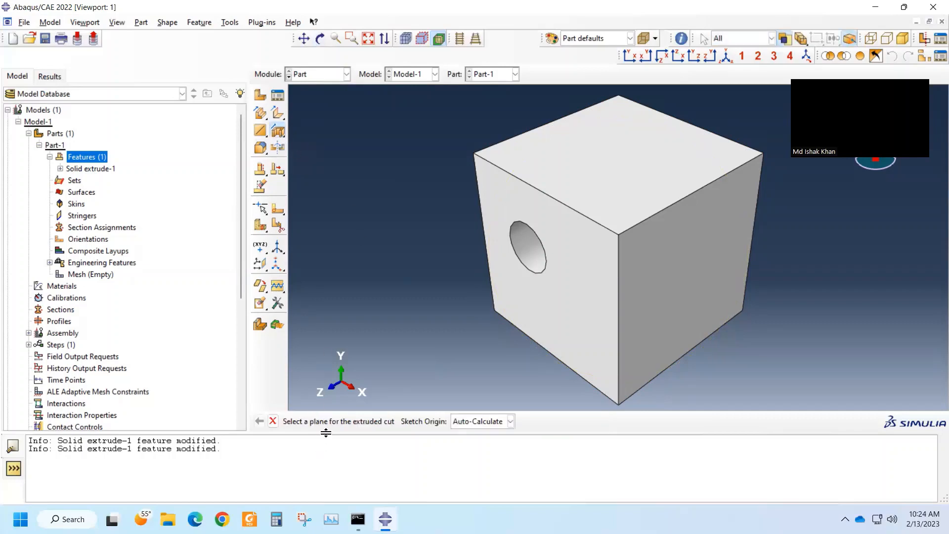
pyautogui.click(583, 341)
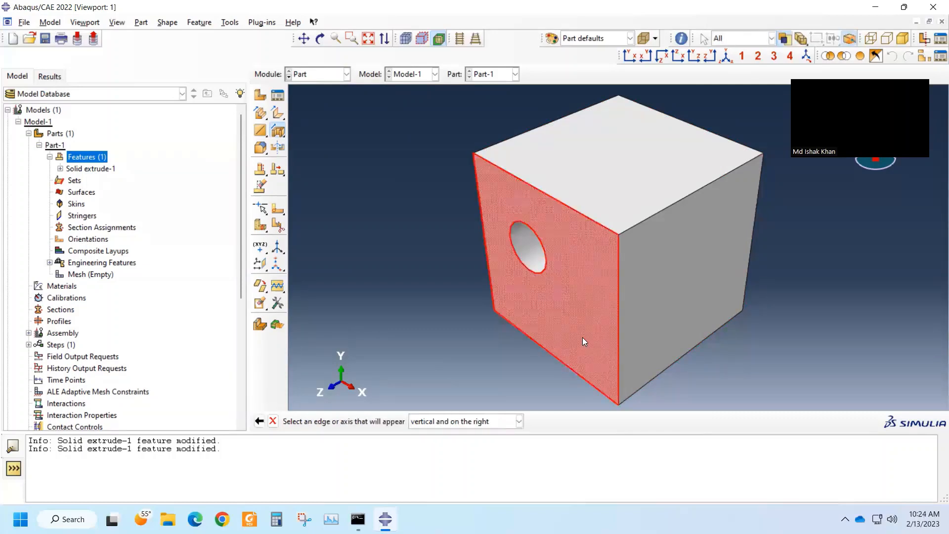
pyautogui.click(619, 334)
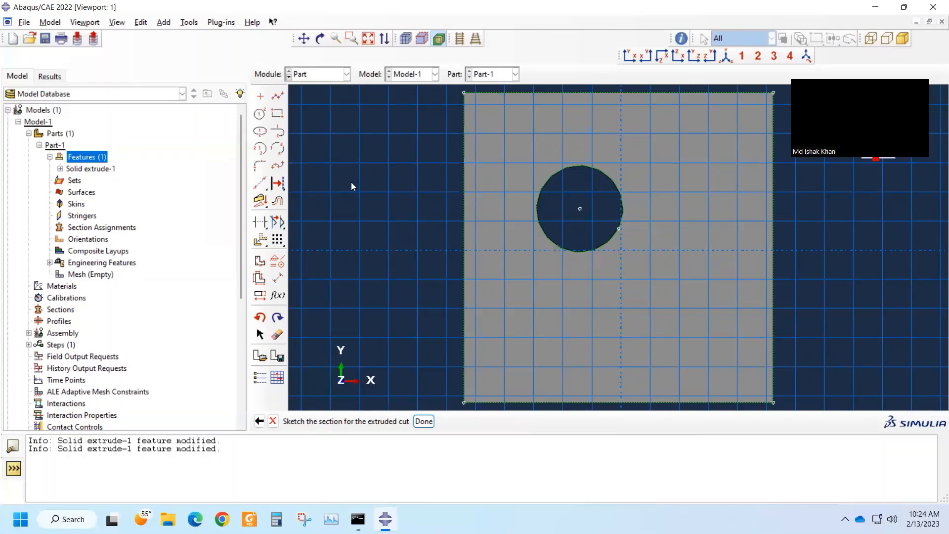
pyautogui.click(260, 114)
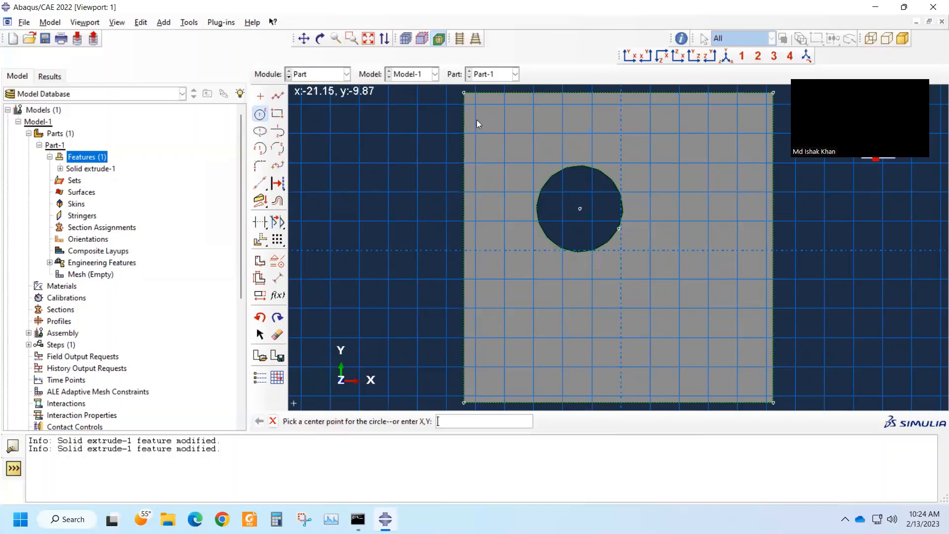
pyautogui.click(658, 118)
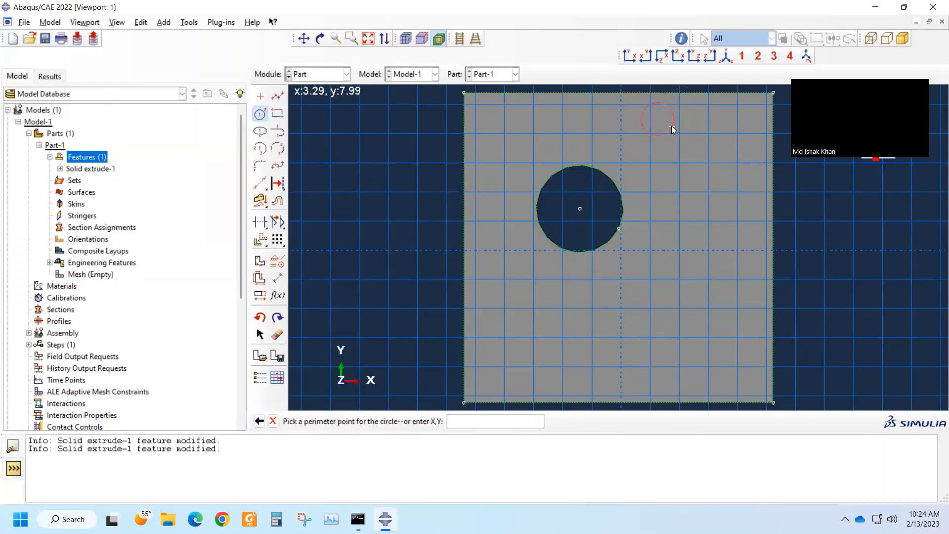
pyautogui.click(672, 126)
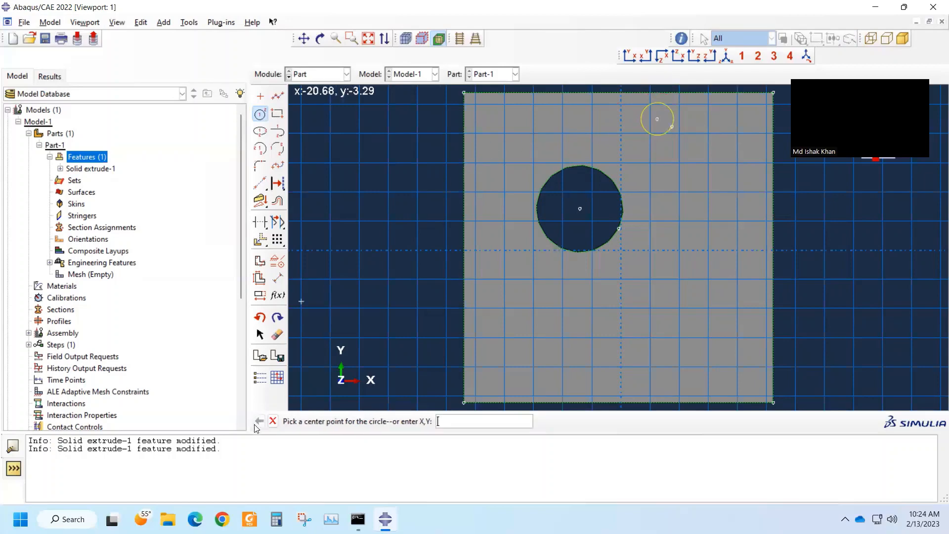
pyautogui.click(272, 421)
pyautogui.click(423, 422)
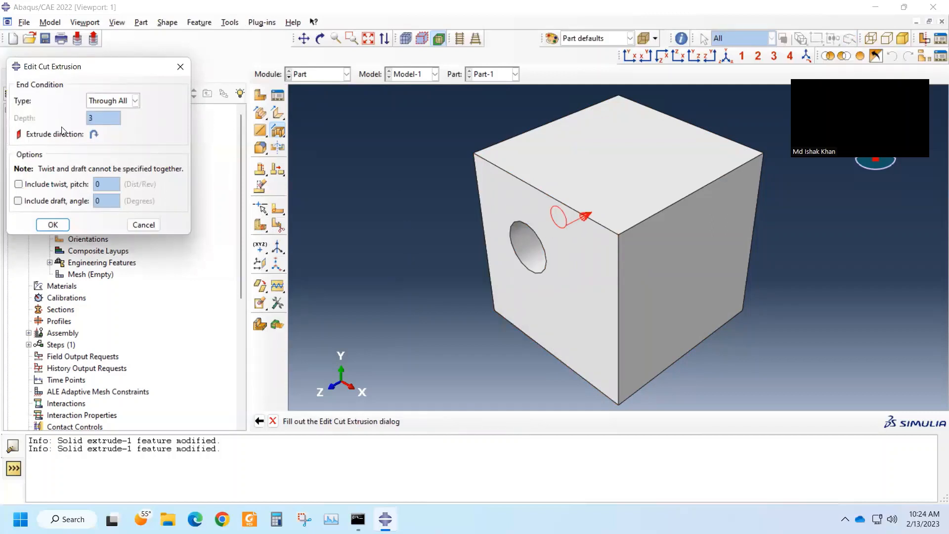
# - Set the cut extrusion's end condition to Blind with a depth of 10 and create the cut
pyautogui.click(94, 134)
pyautogui.click(93, 134)
pyautogui.click(135, 101)
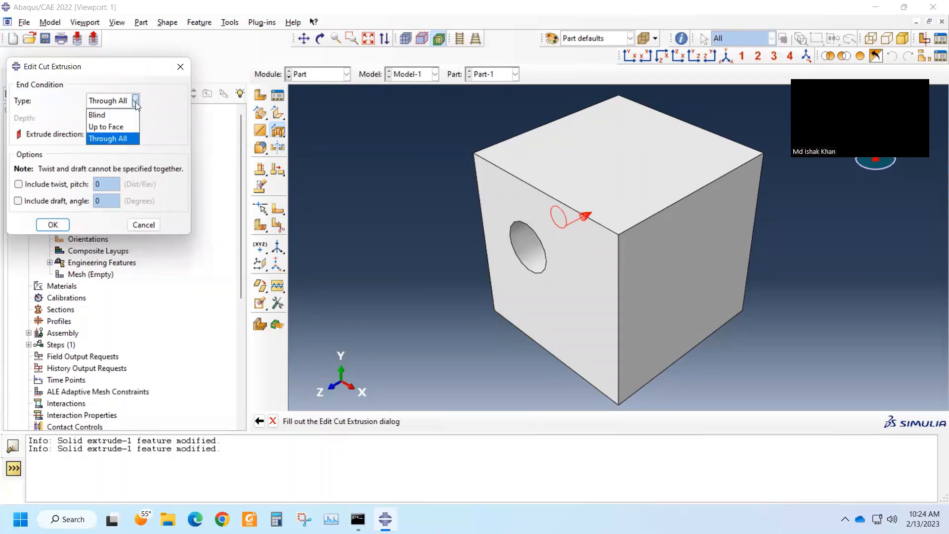
pyautogui.click(135, 102)
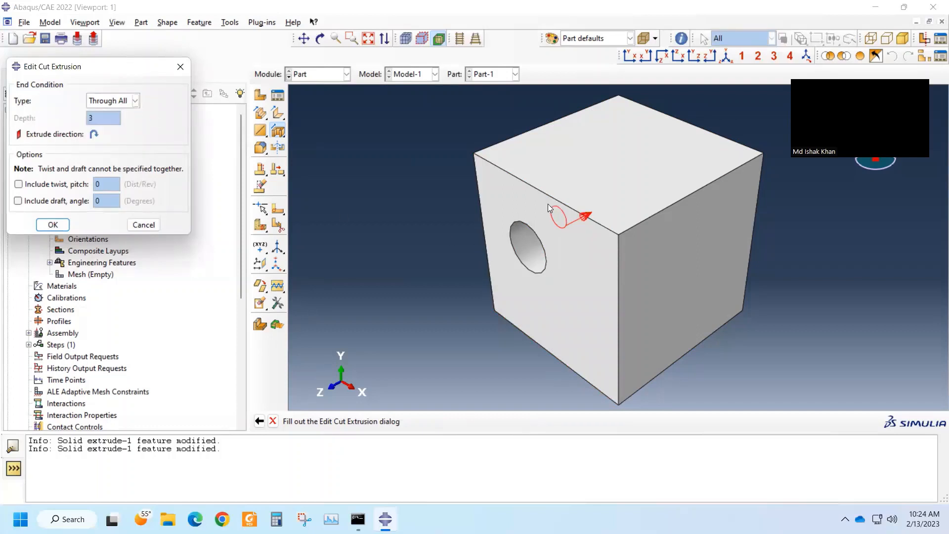
pyautogui.click(135, 101)
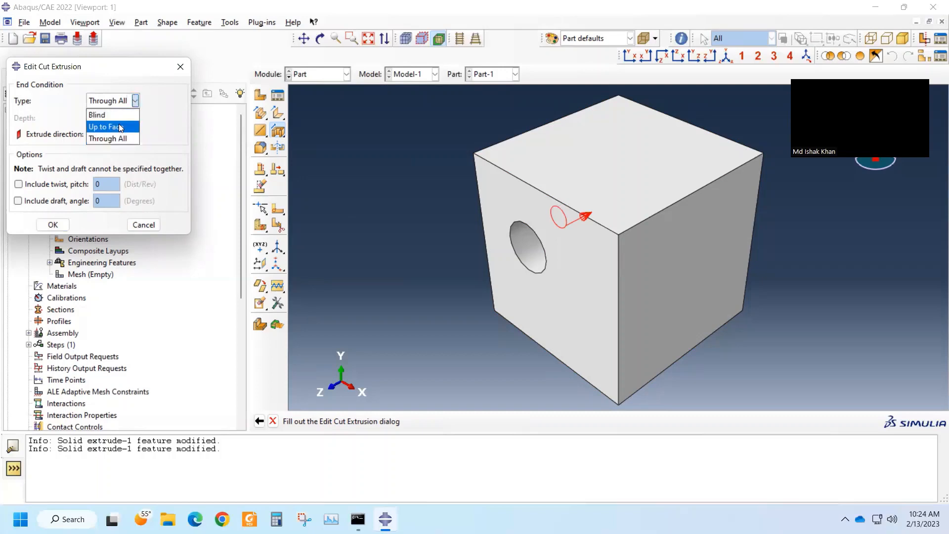
pyautogui.click(121, 115)
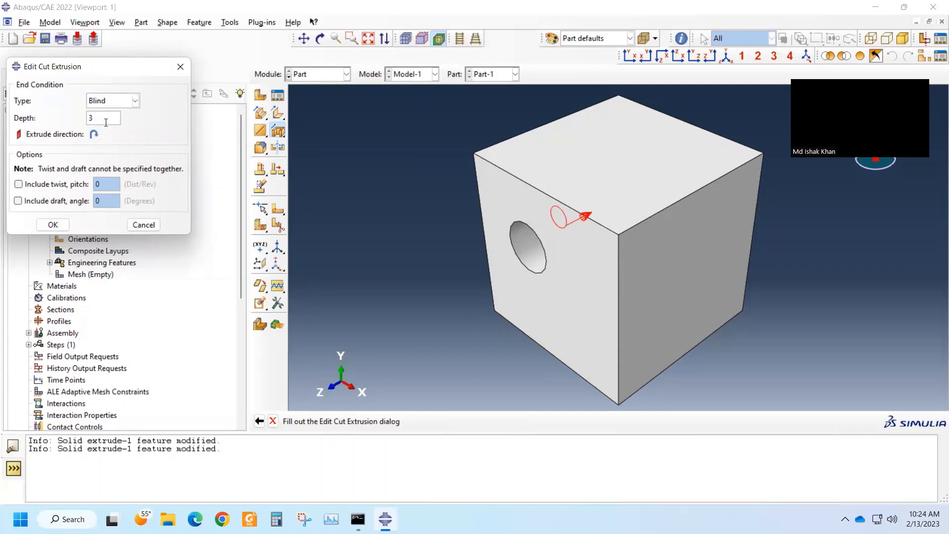
pyautogui.doubleClick(106, 122)
pyautogui.write('10')
pyautogui.click(53, 224)
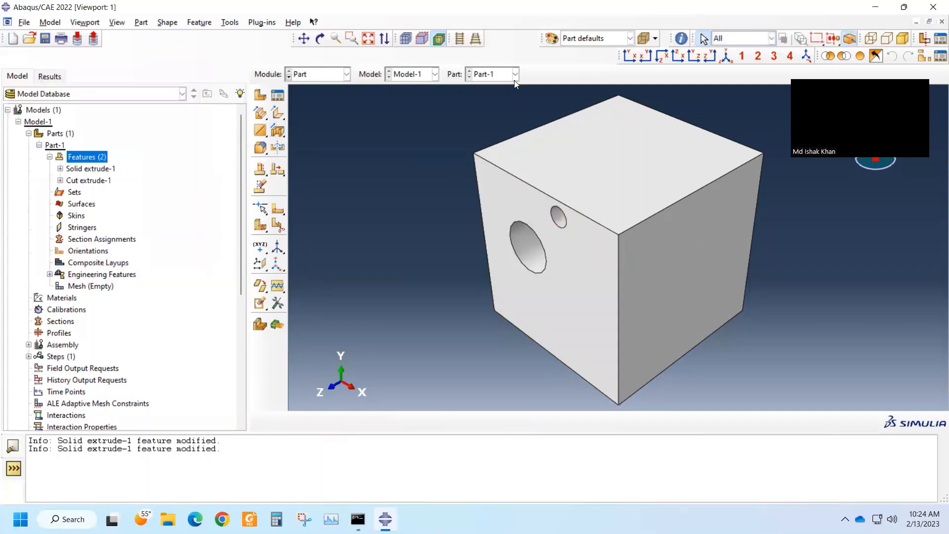
# - Compare the part's appearance in parallel and perspective projection from the front and isometric views
pyautogui.click(629, 58)
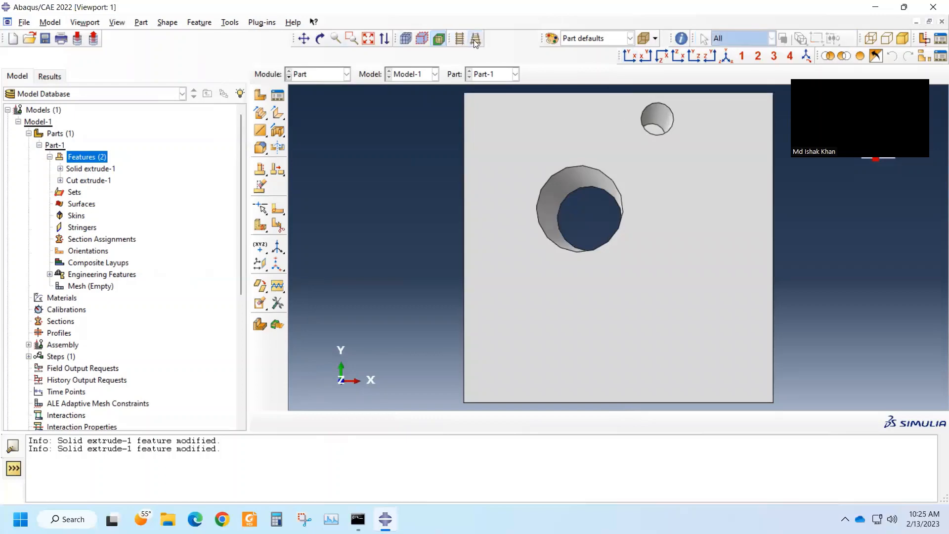
pyautogui.click(459, 40)
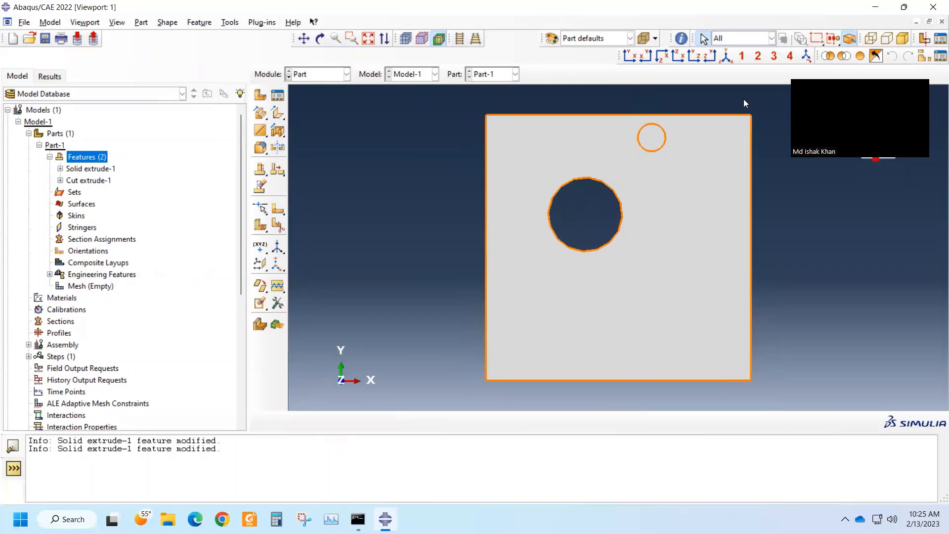
pyautogui.click(727, 58)
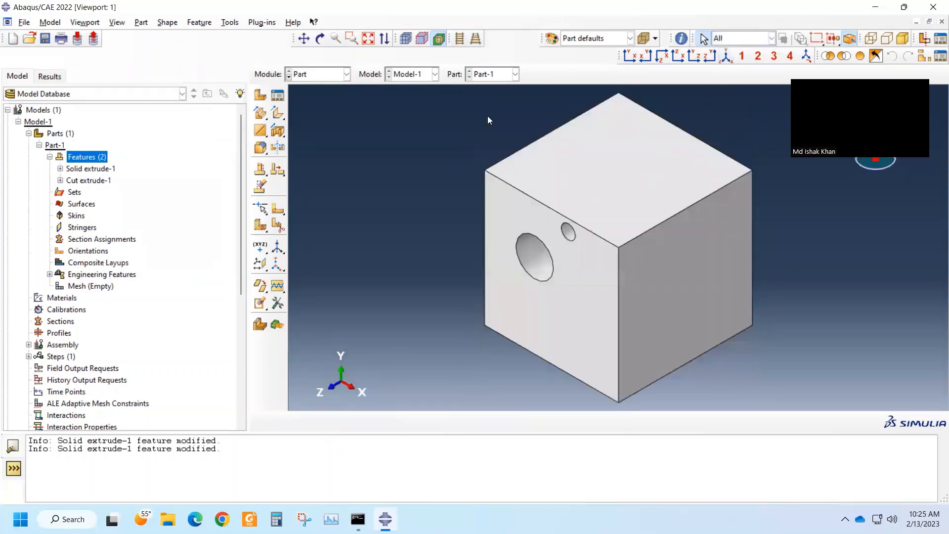
pyautogui.click(476, 39)
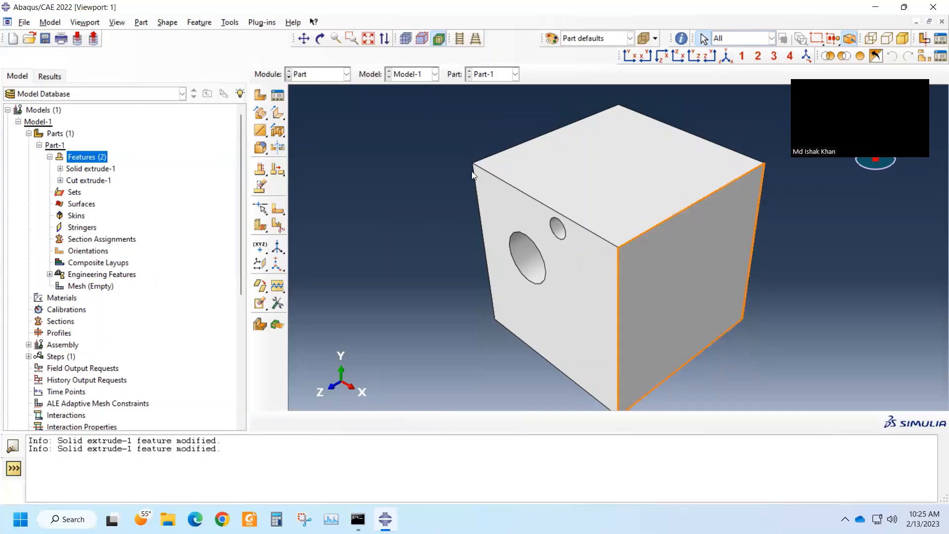
# - Round the holed face's upper edge and left vertical edge with a radius of 0.3
pyautogui.click(260, 148)
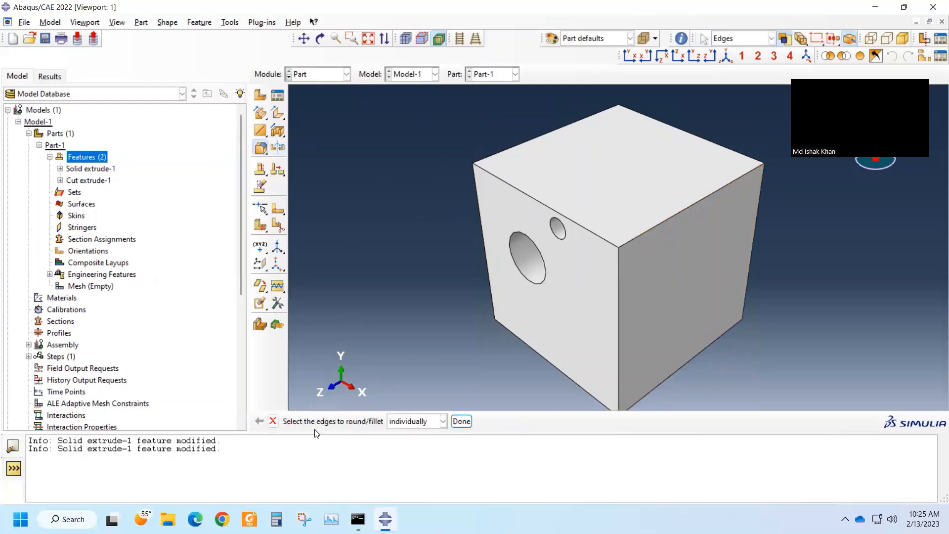
pyautogui.click(476, 195)
pyautogui.keyDown('shift'); pyautogui.click(489, 173); pyautogui.keyUp('shift')
pyautogui.keyDown('shift'); pyautogui.click(477, 212); pyautogui.keyUp('shift')
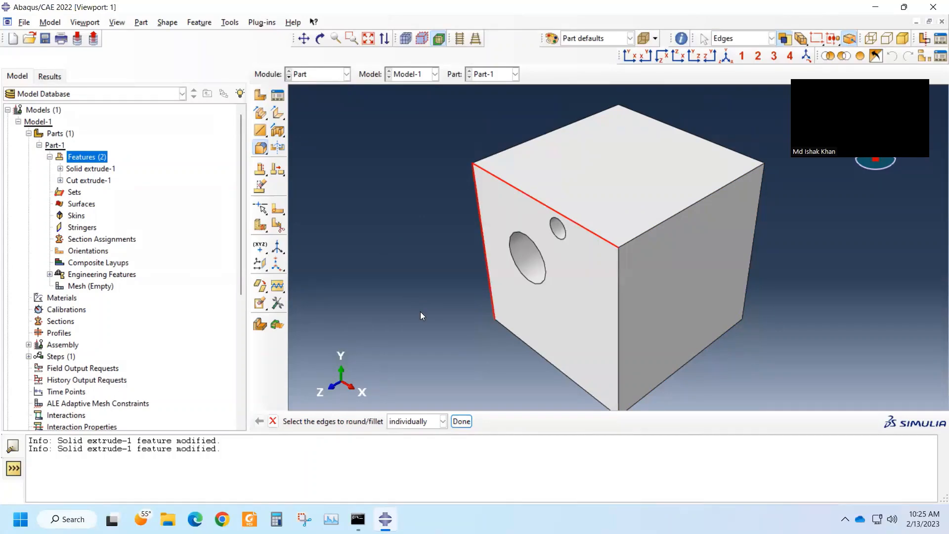
pyautogui.click(459, 421)
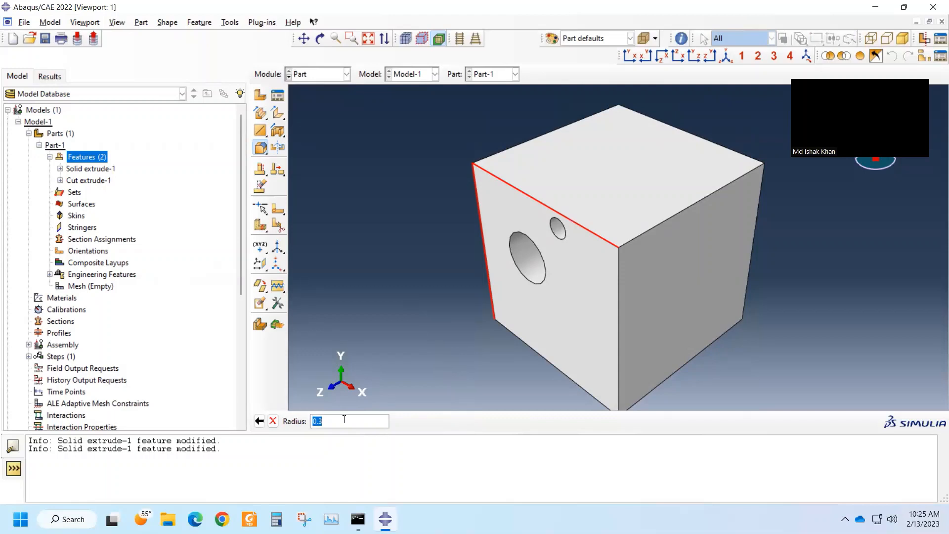
pyautogui.press('Return')
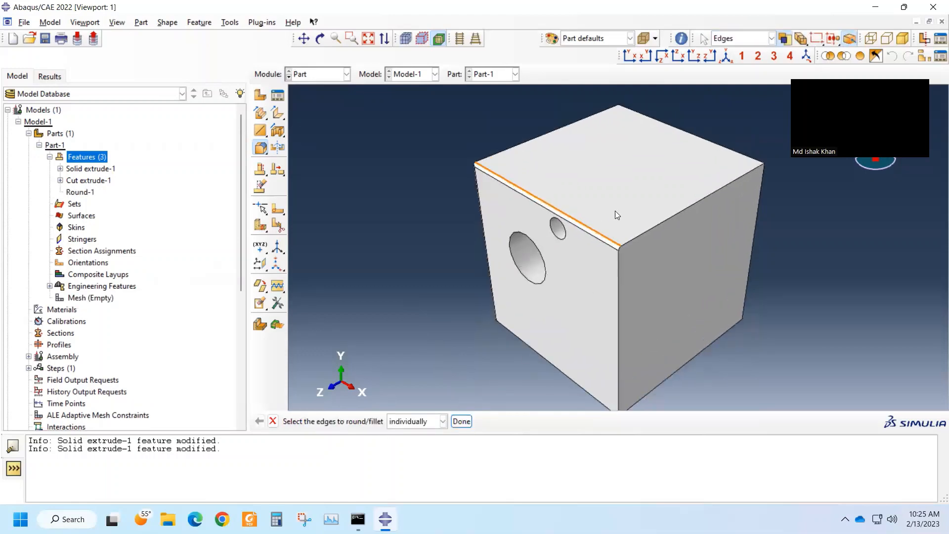
pyautogui.scroll(-3, 591, 230)
pyautogui.scroll(5, 555, 246)
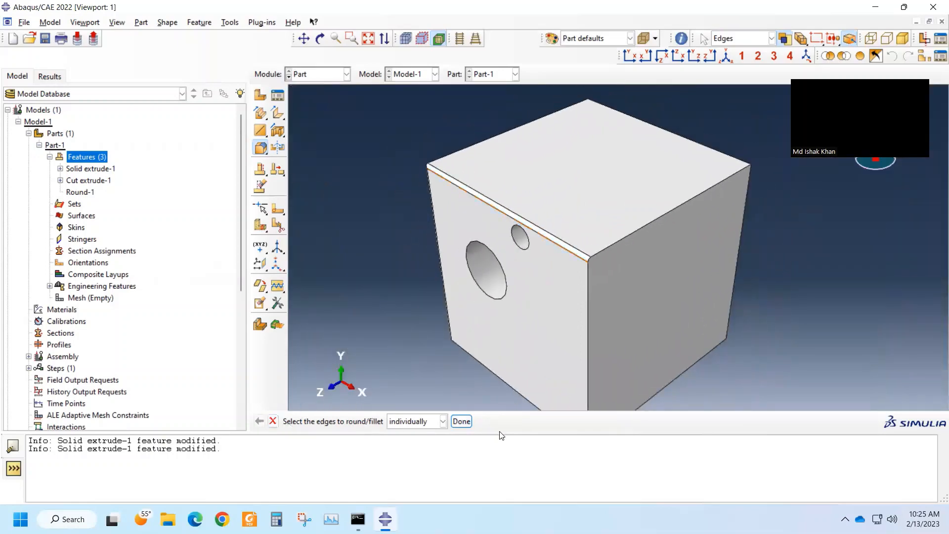
pyautogui.click(461, 421)
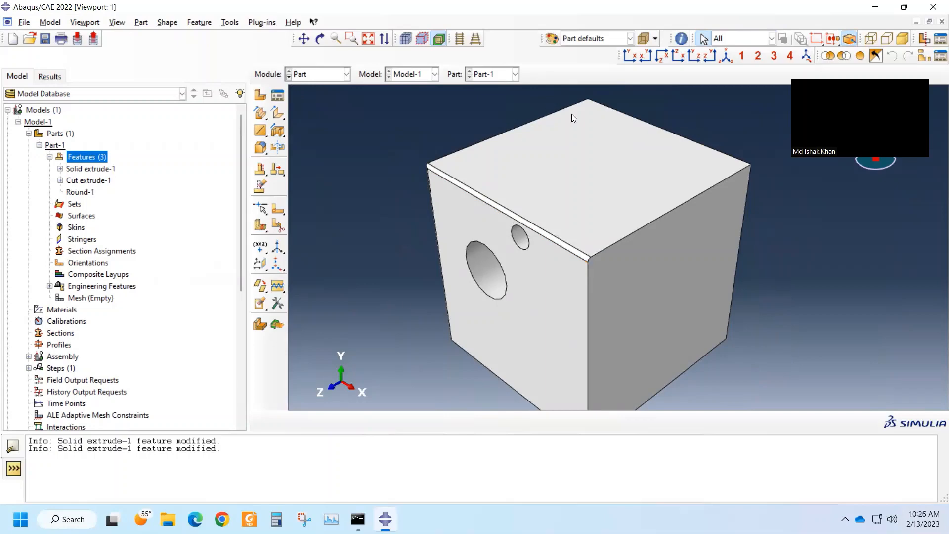
# - Create a datum plane offset 10 from the XY principal plane
pyautogui.click(726, 56)
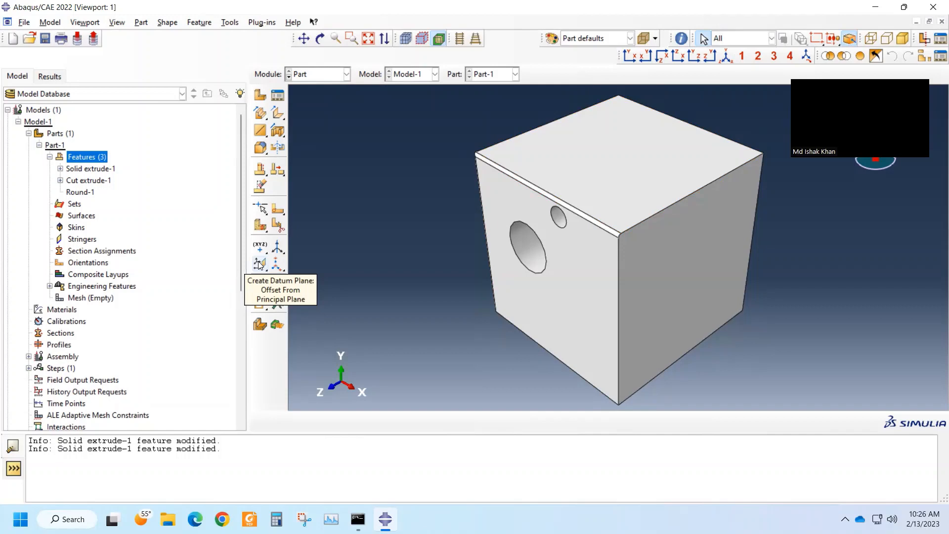
pyautogui.click(259, 266)
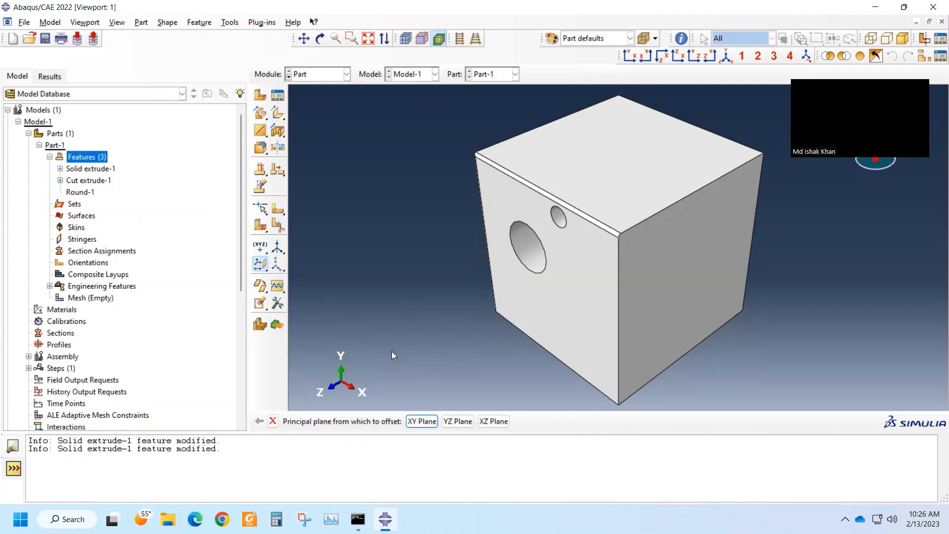
pyautogui.click(420, 421)
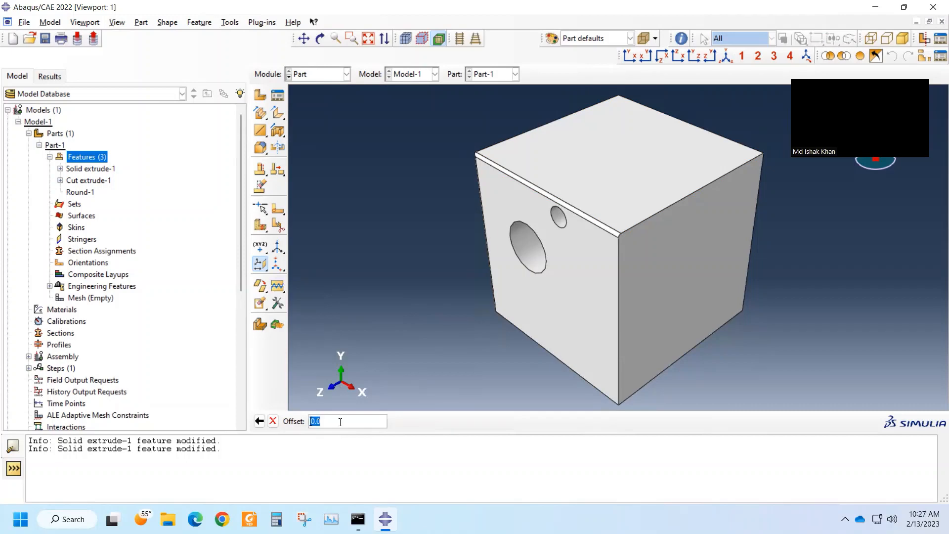
pyautogui.write('10')
pyautogui.press('Return')
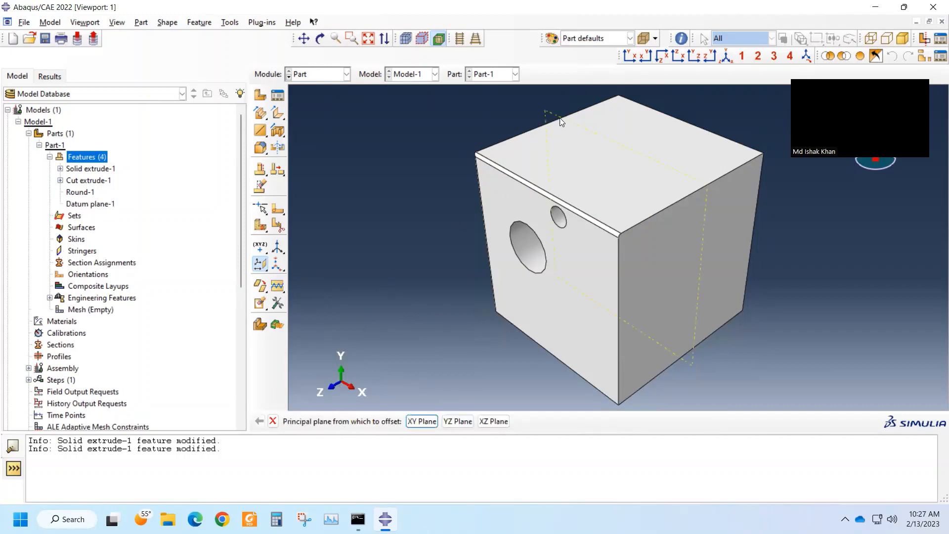
pyautogui.click(276, 421)
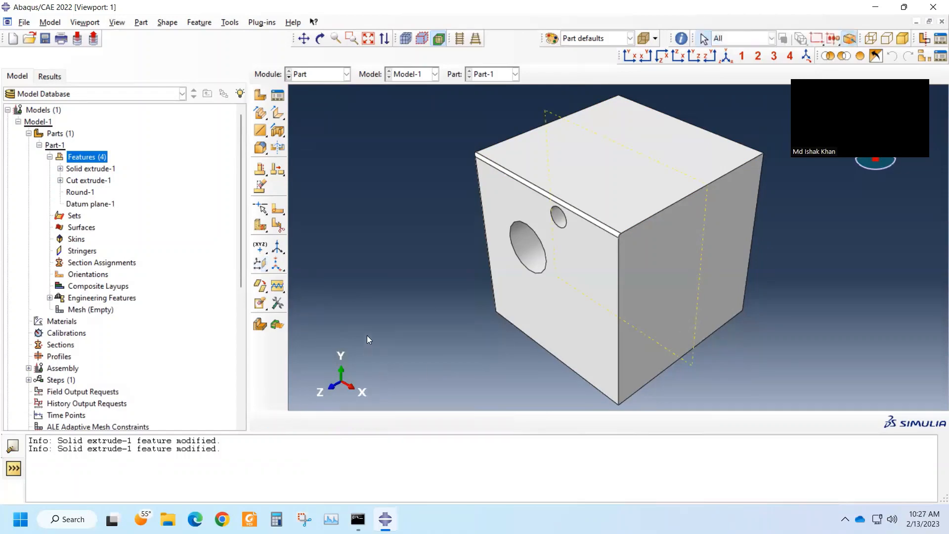
# - Partition the cube's cell using the datum plane that runs through its middle
pyautogui.click(279, 229)
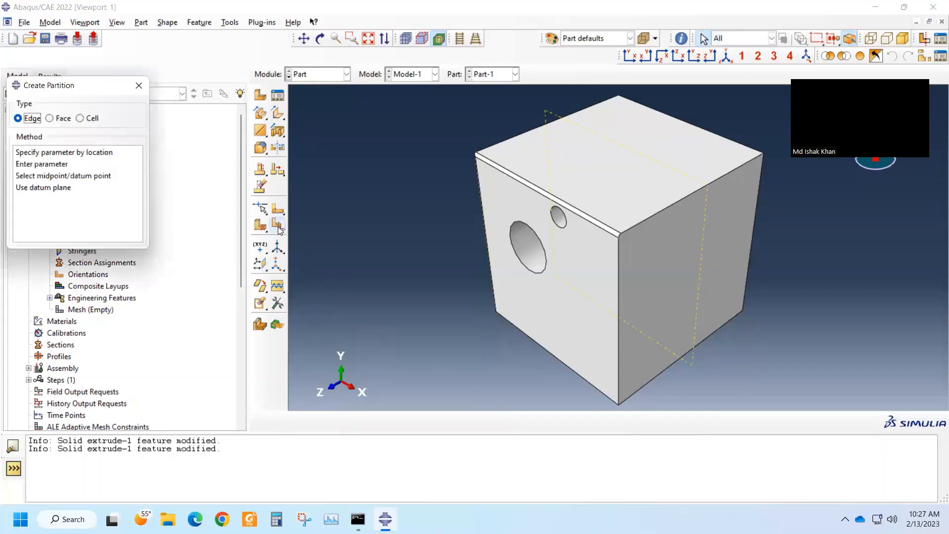
pyautogui.click(79, 118)
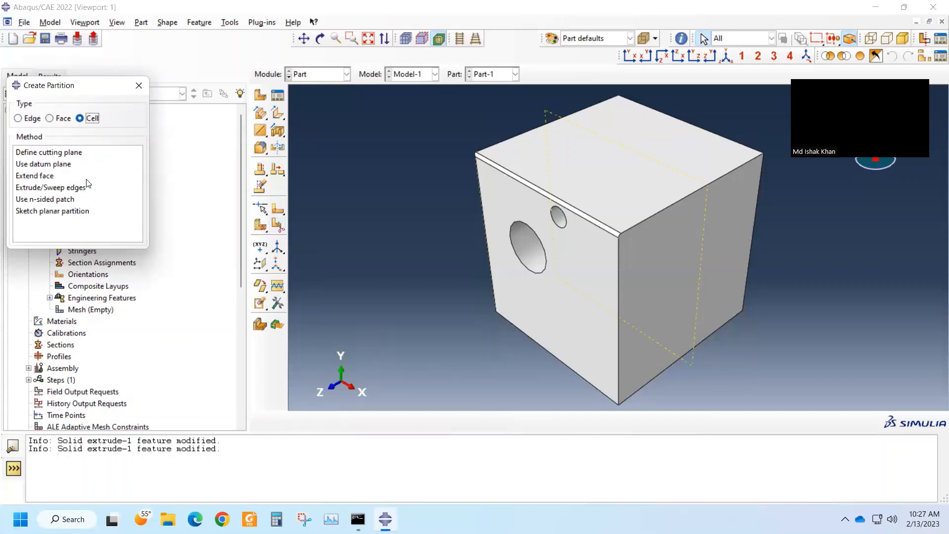
pyautogui.click(41, 164)
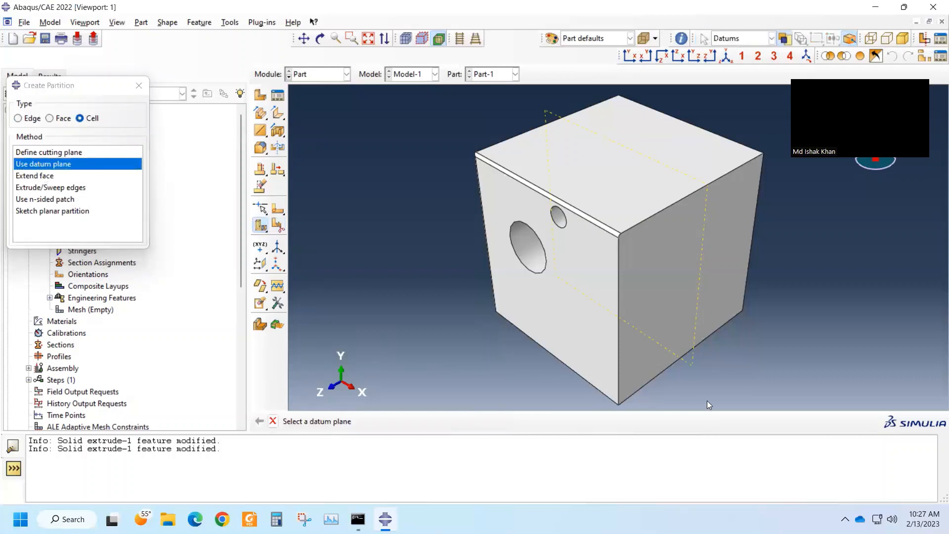
pyautogui.click(691, 365)
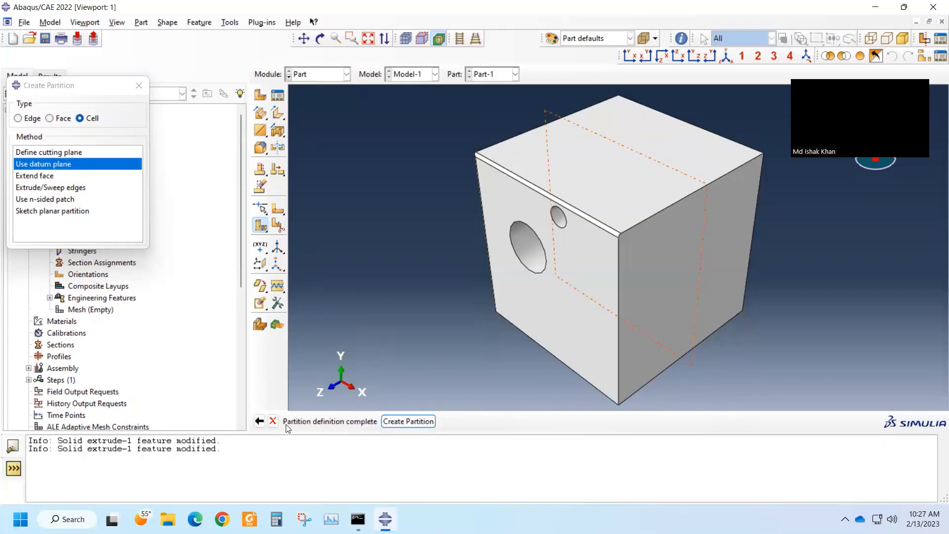
pyautogui.click(427, 423)
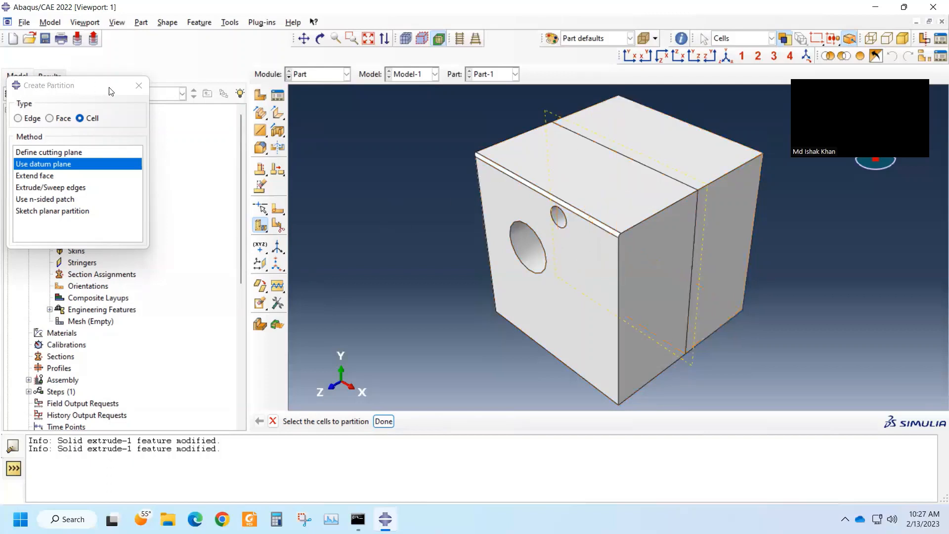
pyautogui.click(133, 88)
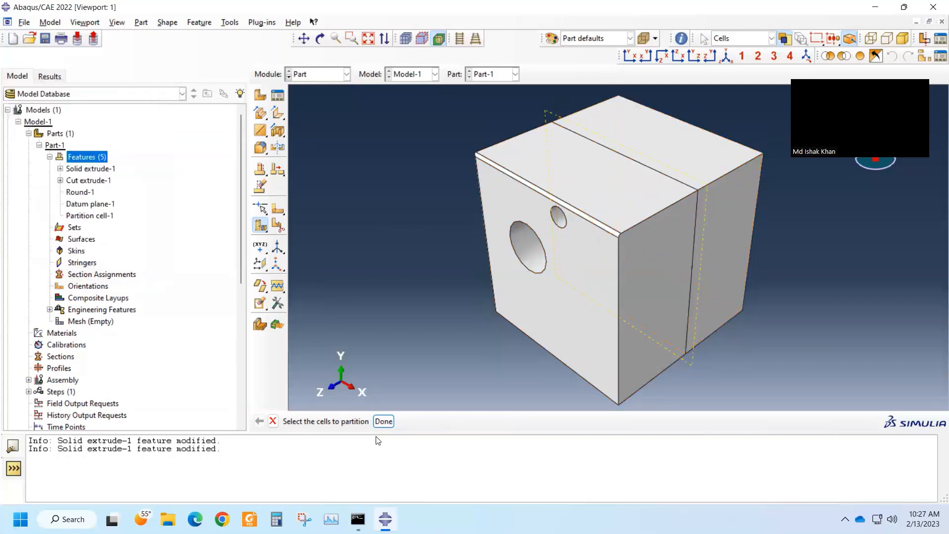
pyautogui.click(273, 421)
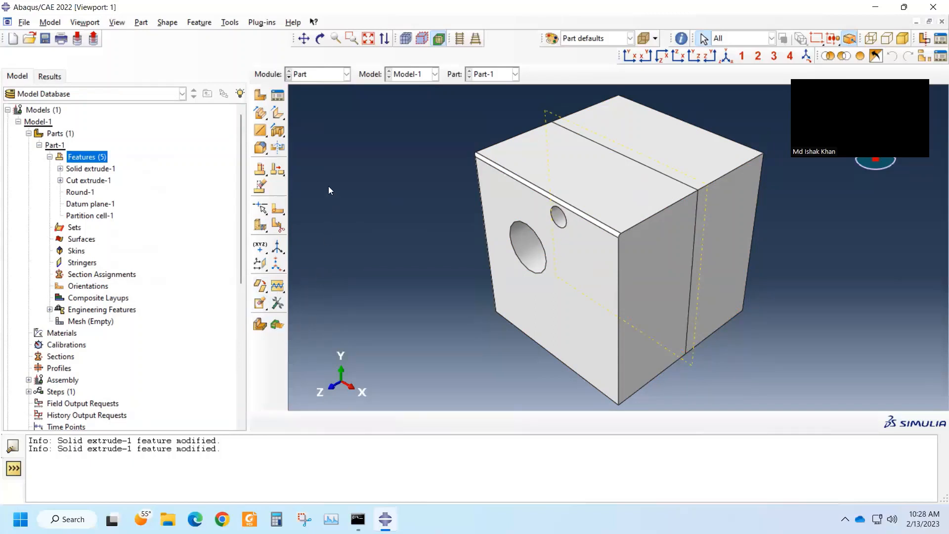
pyautogui.click(280, 130)
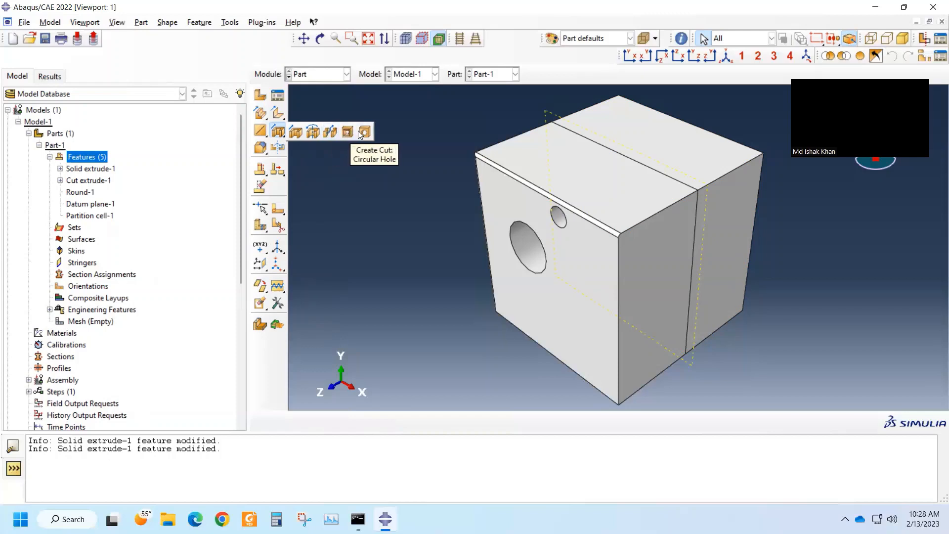
pyautogui.click(299, 171)
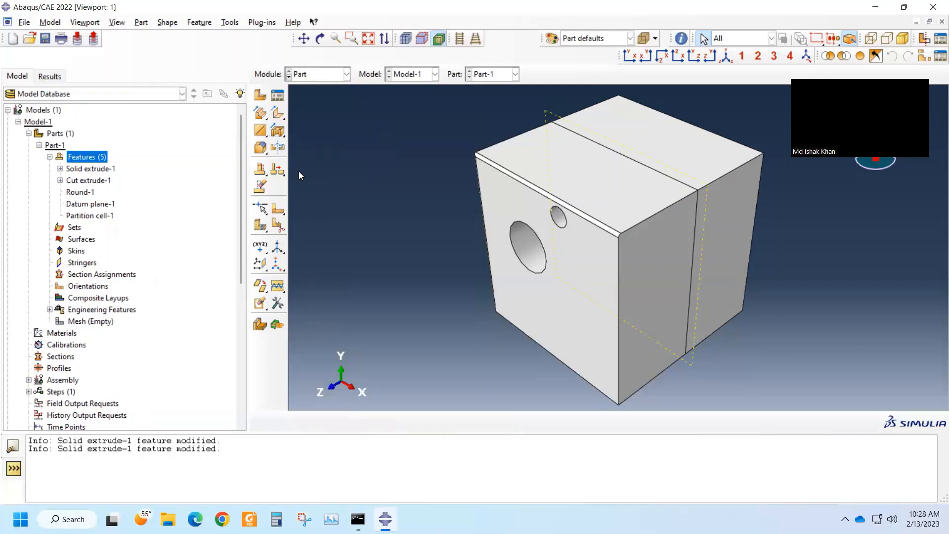